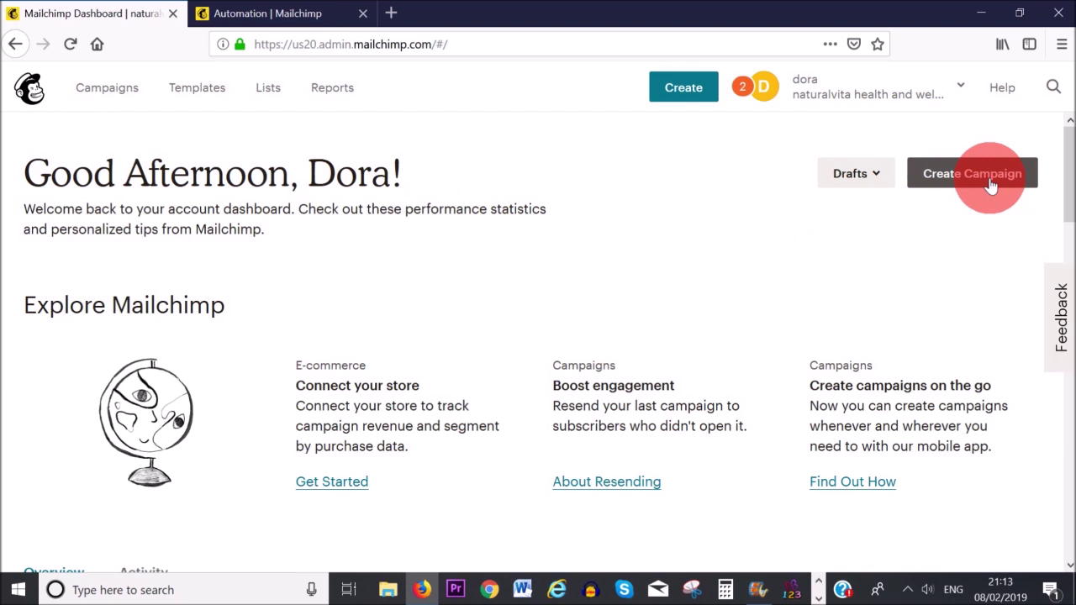
Step: Start a new email campaign and choose the automated type
left_click(992, 184)
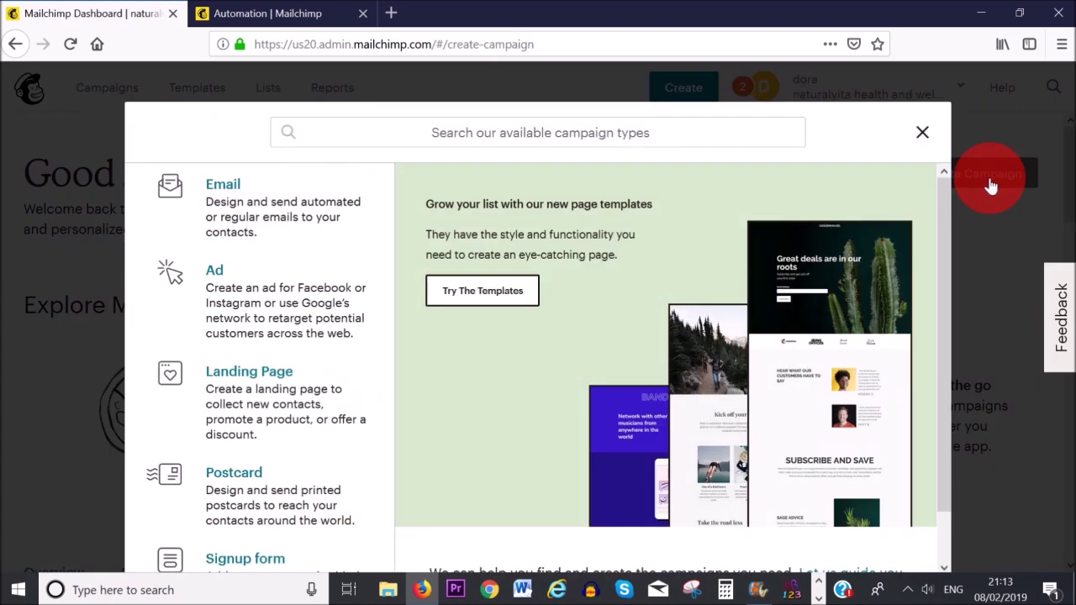
left_click(221, 183)
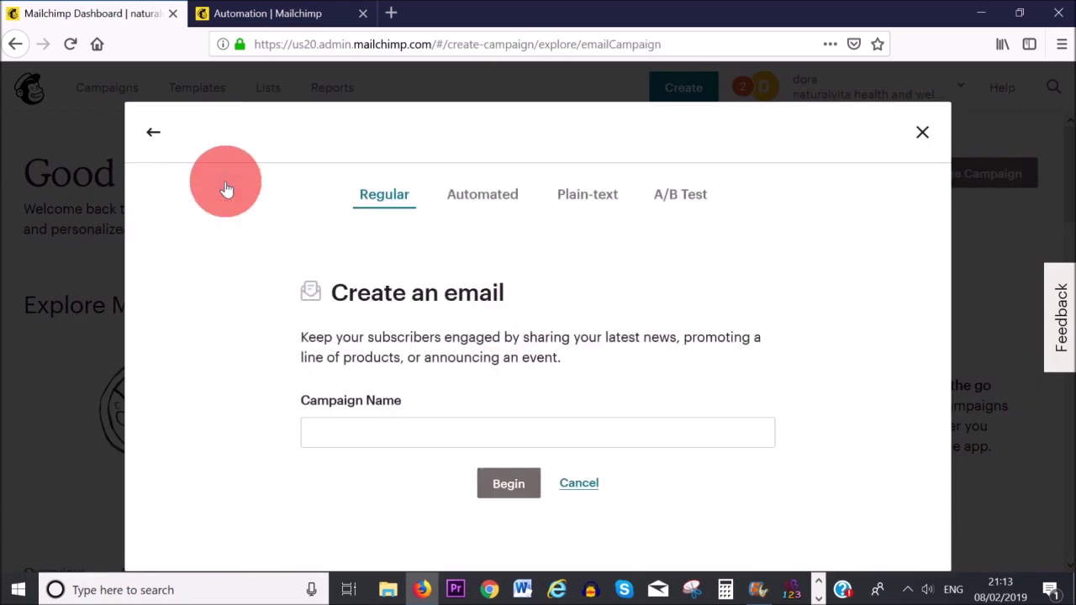
left_click(486, 202)
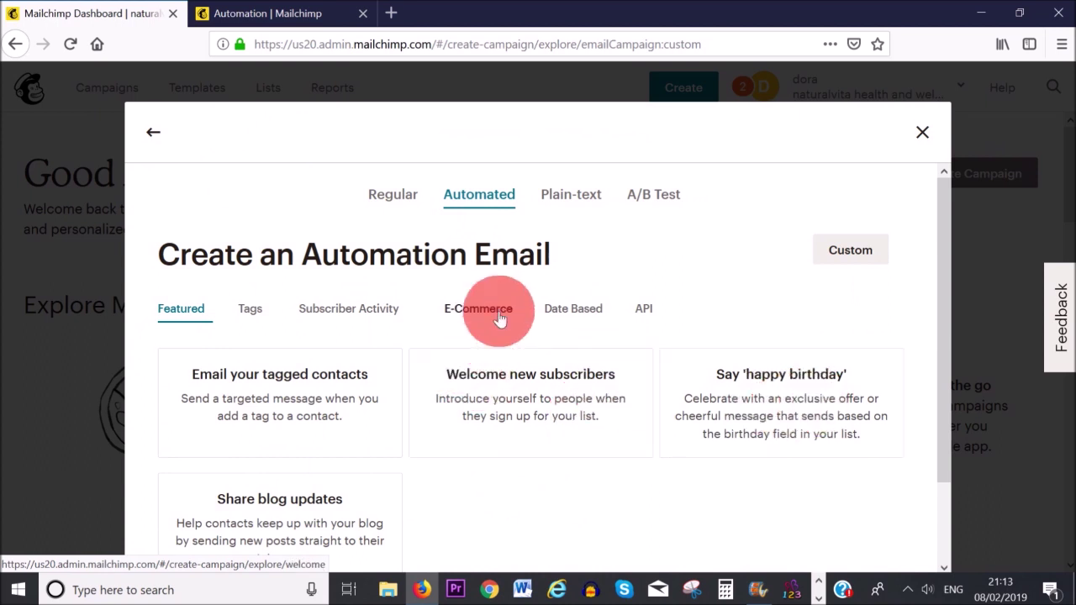
Step: Browse the automation email types under E-Commerce, Subscriber Activity and Featured
left_click(477, 313)
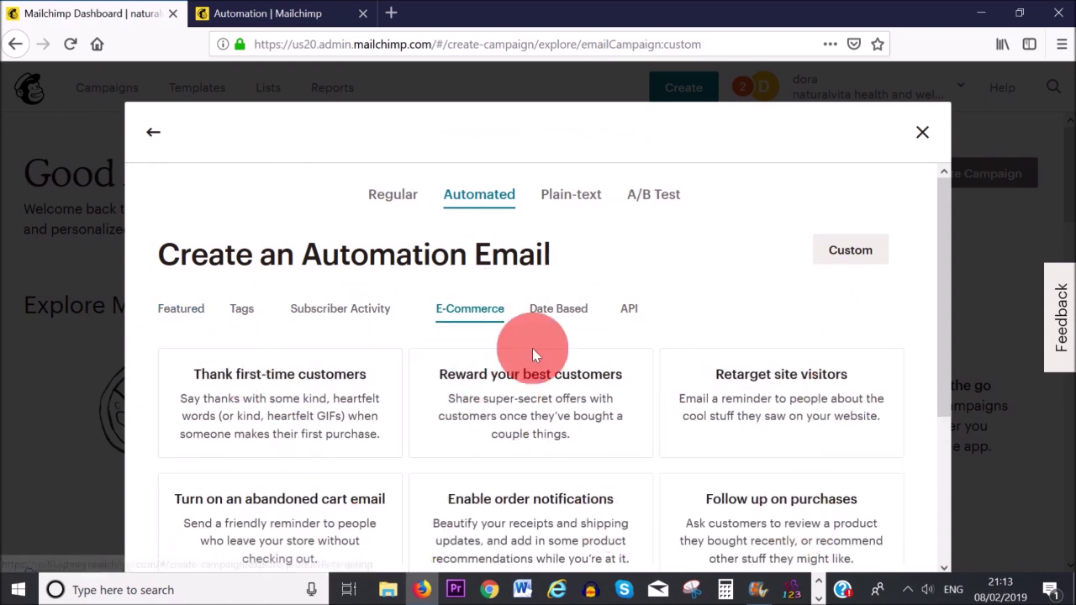
left_click(336, 310)
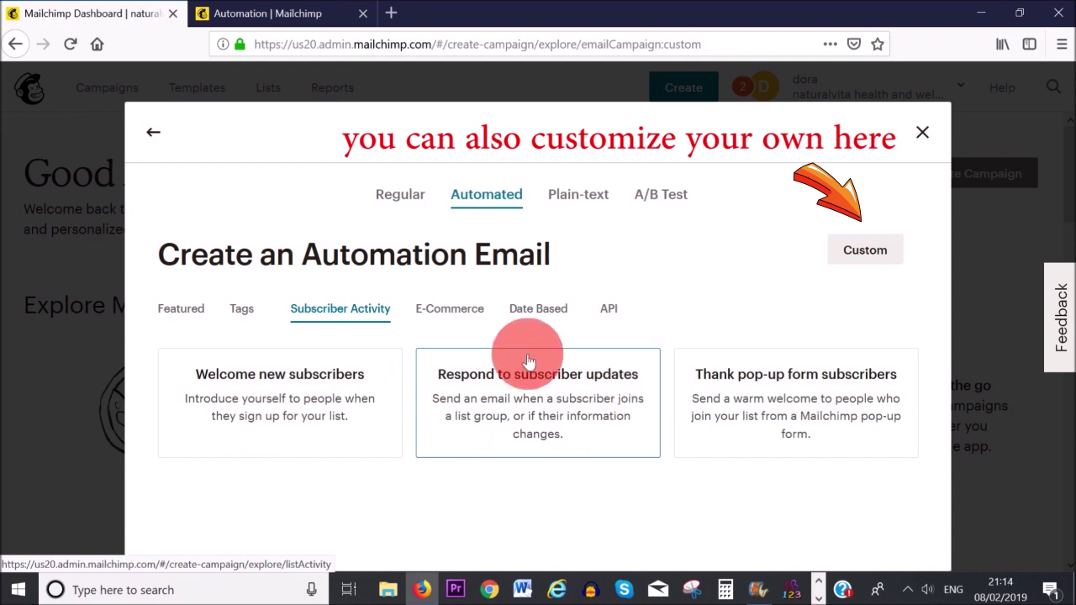
left_click(182, 322)
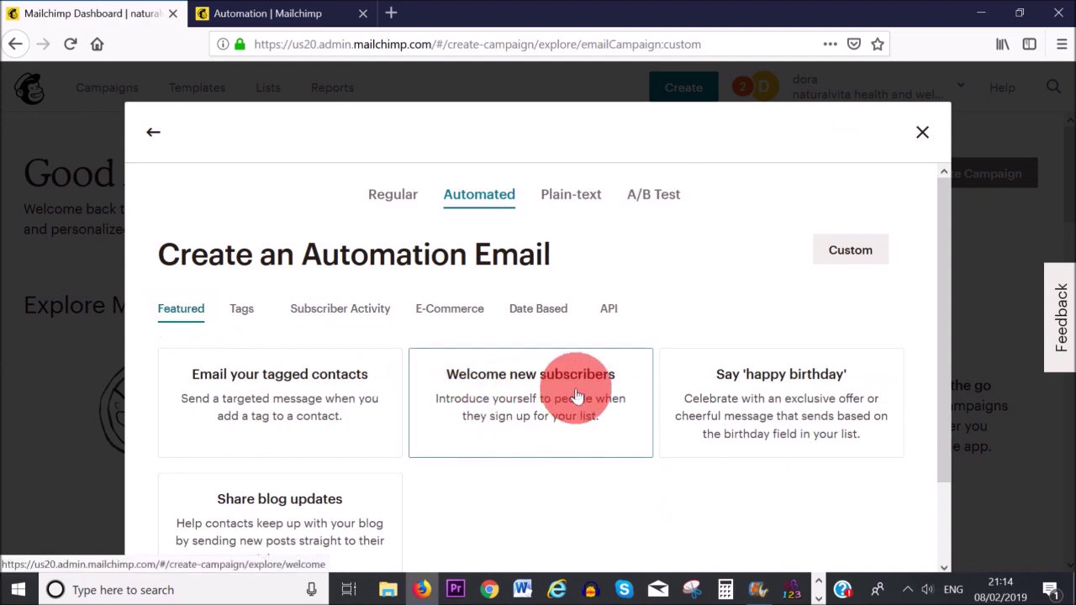
Step: Create a Welcome new subscribers automation as an Onboarding series, named "Welcome New Subscribers", for the Naturalvita Newsletter list
left_click(548, 392)
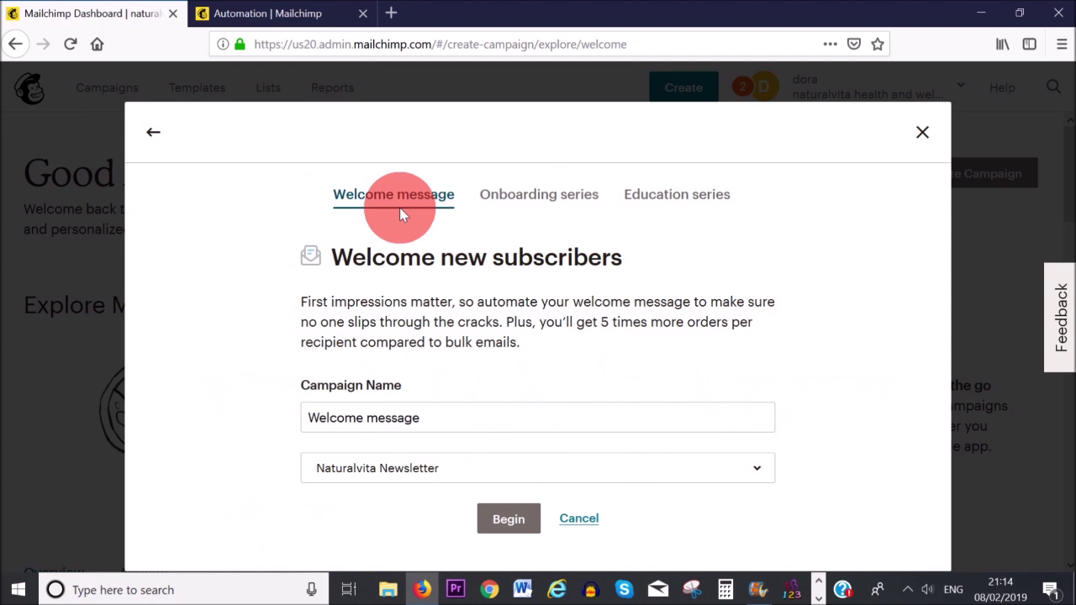
left_click(544, 205)
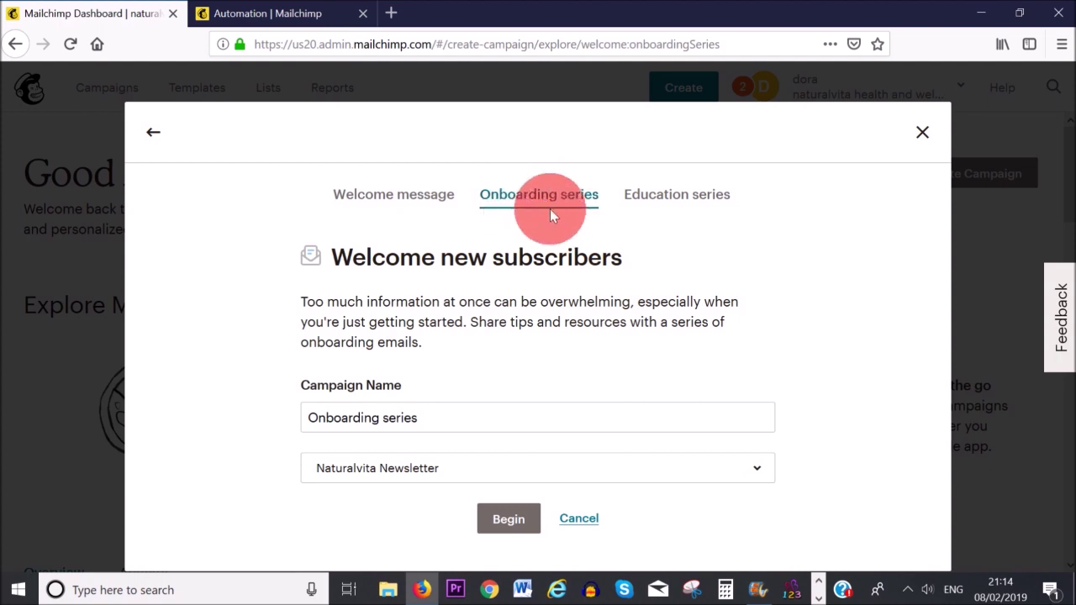
left_click(682, 202)
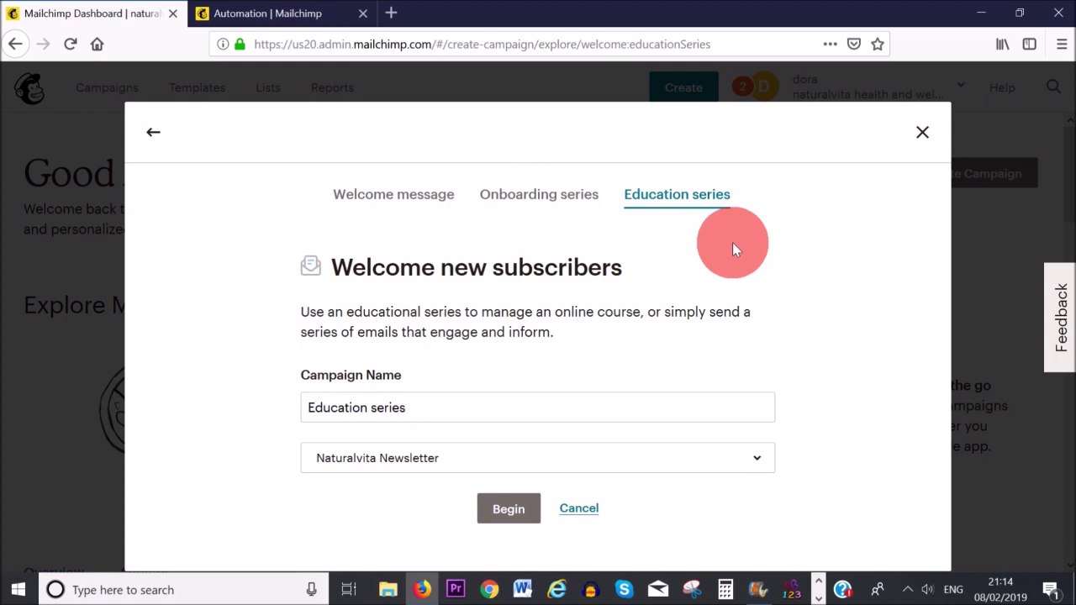
left_click(526, 206)
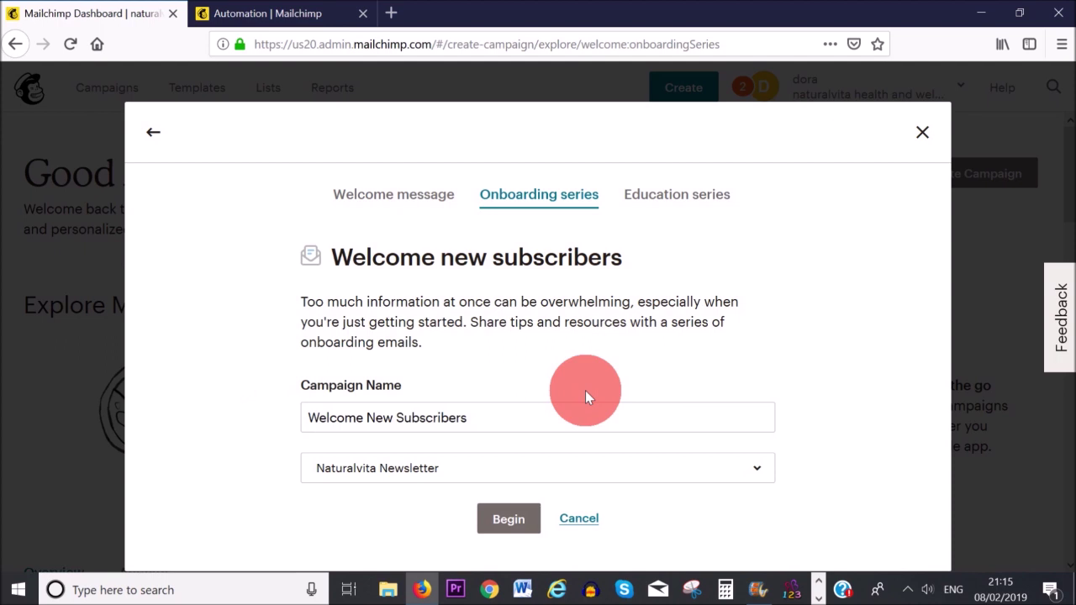
left_click(761, 478)
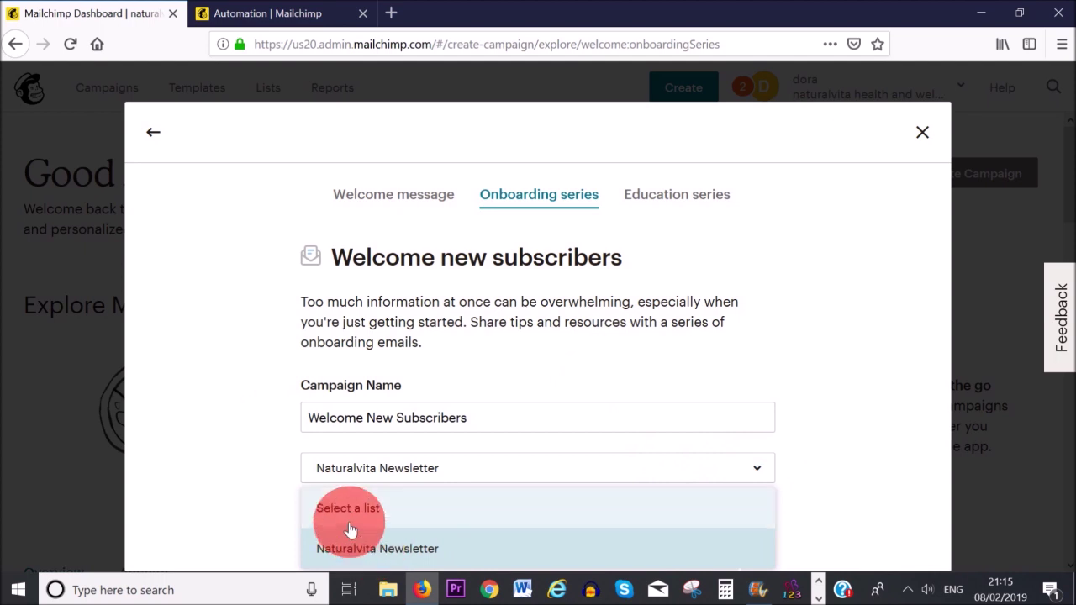
left_click(481, 551)
left_click(511, 527)
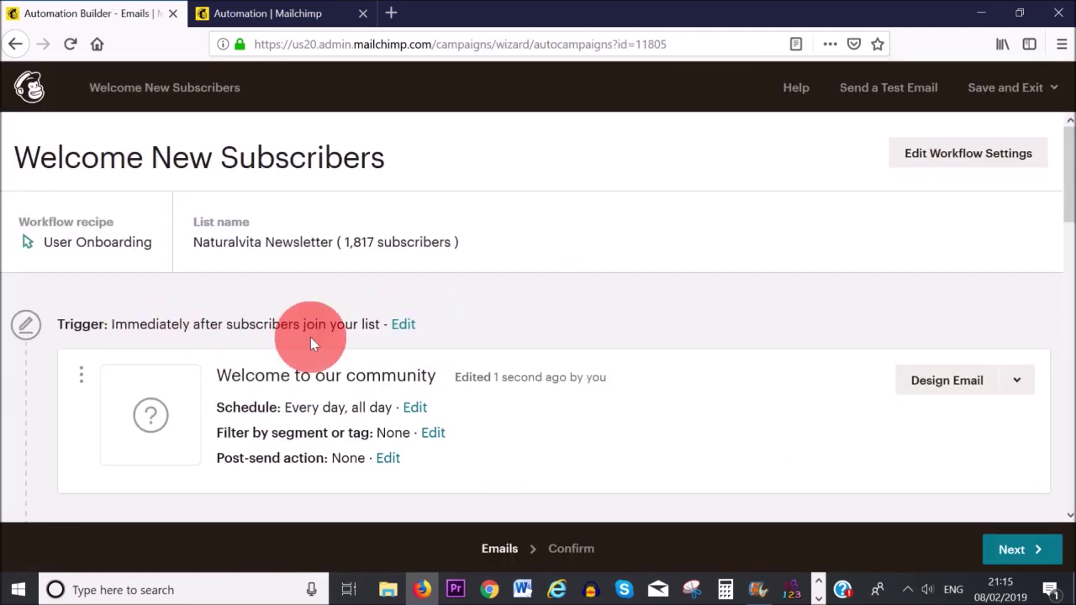
Step: Edit the first email's trigger to send immediately, also trigger it when subscribers are imported, and update the trigger
left_click(411, 331)
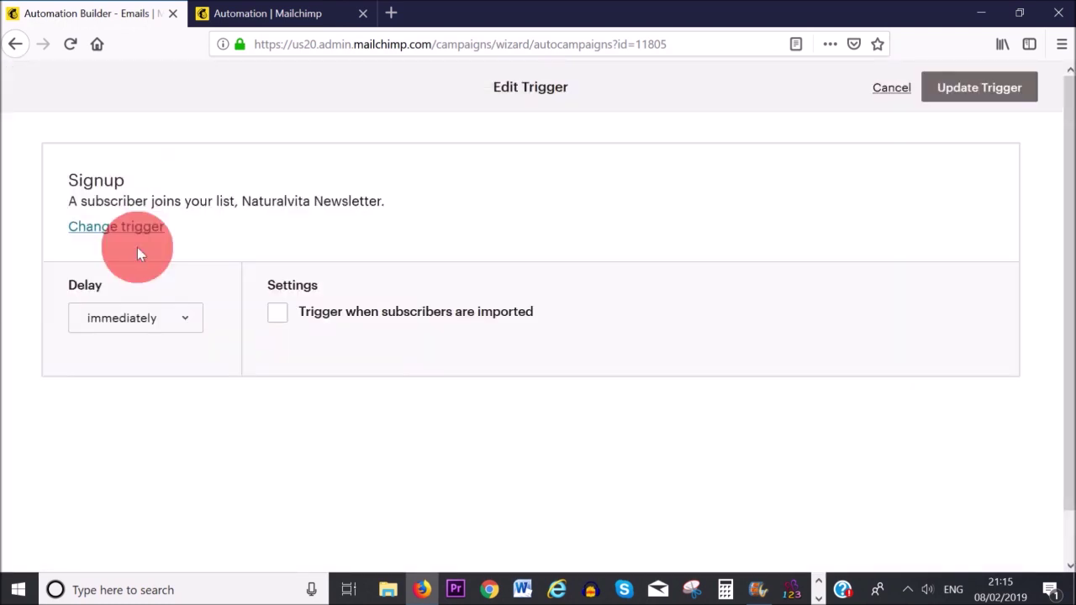
left_click(187, 321)
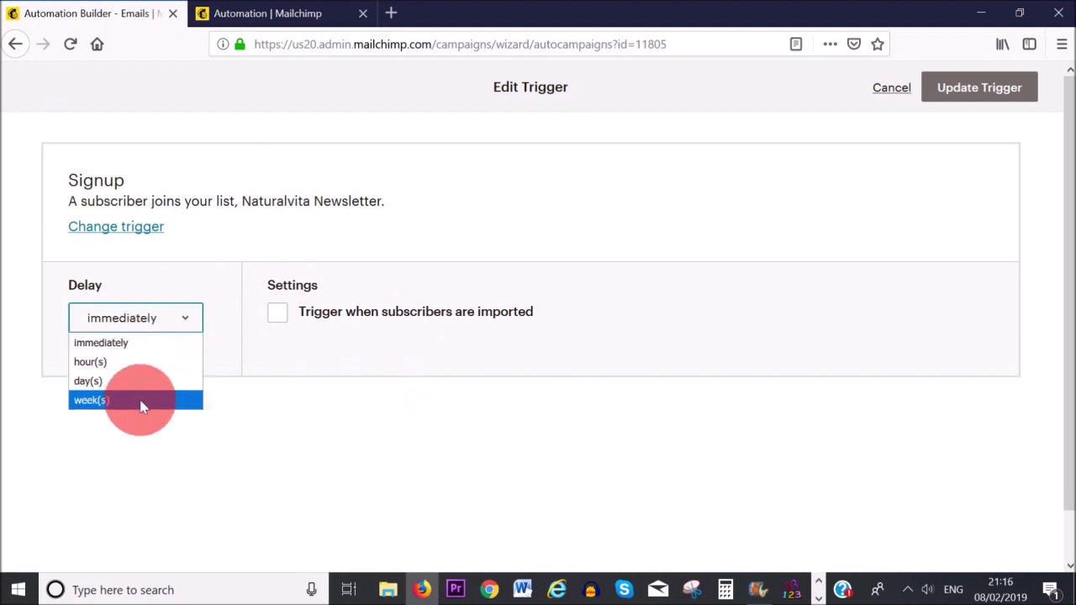
left_click(166, 344)
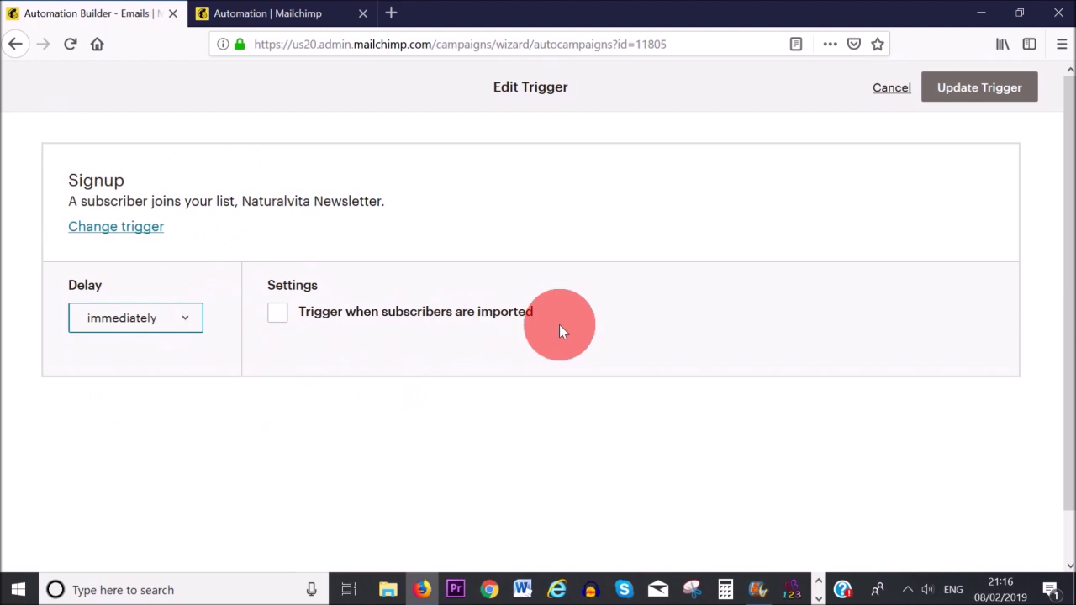
left_click(278, 318)
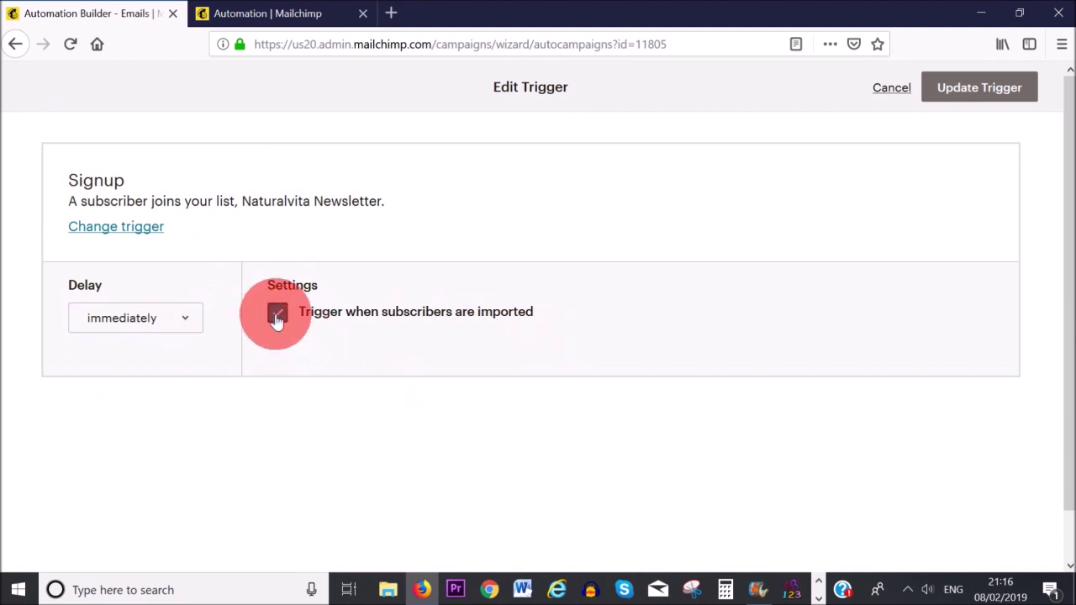
left_click(973, 97)
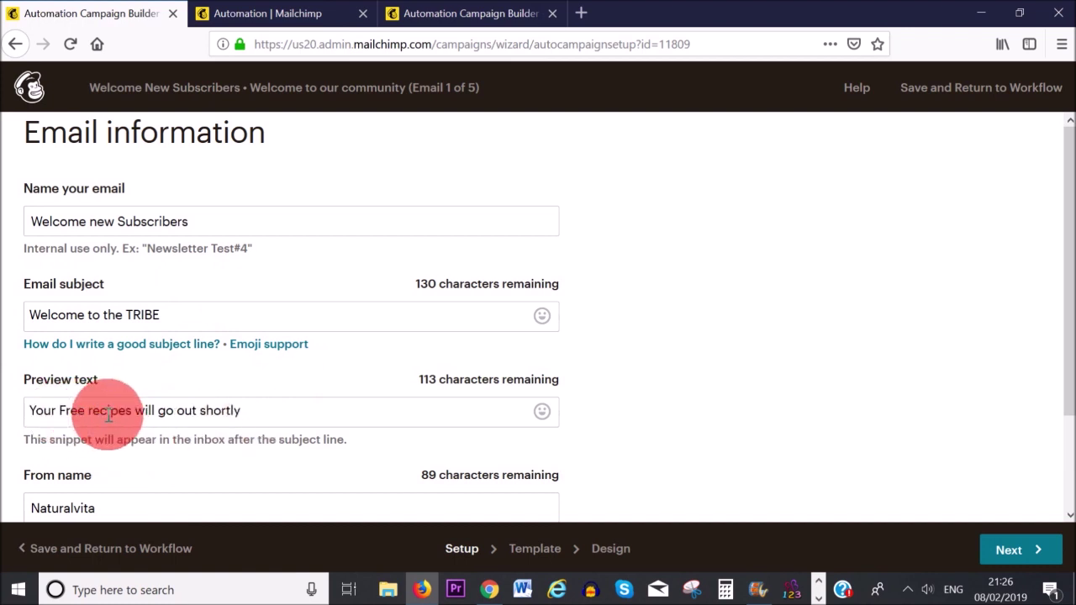
Step: Check the first email's subject, preview text and sender details, and proceed to template selection
scroll(172, 420, "down", 2)
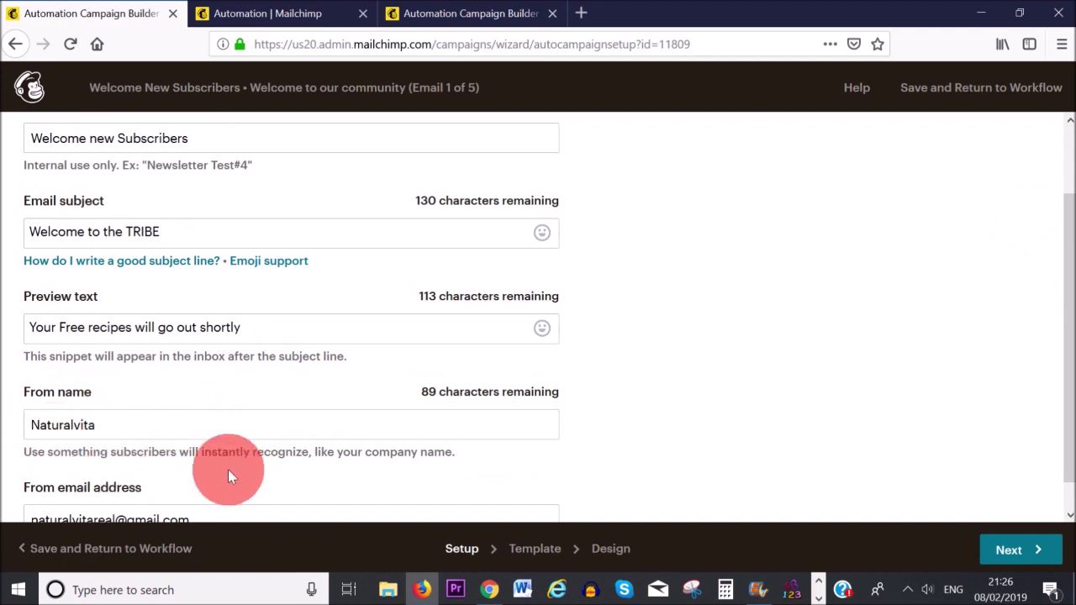
scroll(1057, 404, "down", 1)
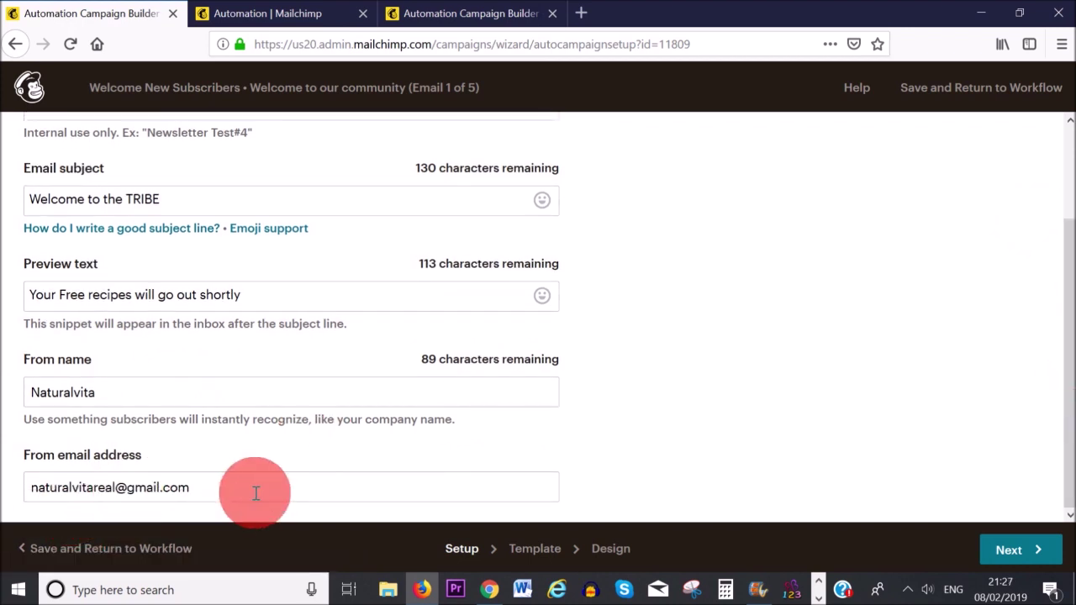
left_click(1020, 562)
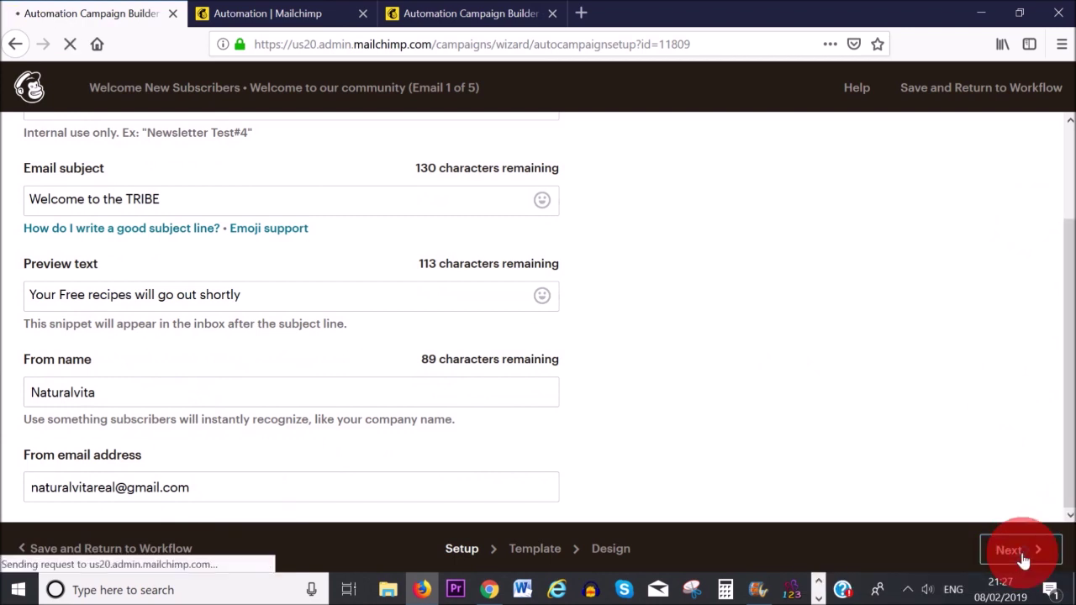
Step: Apply the basic "1 Column - Full Width" layout to the email
left_click(246, 156)
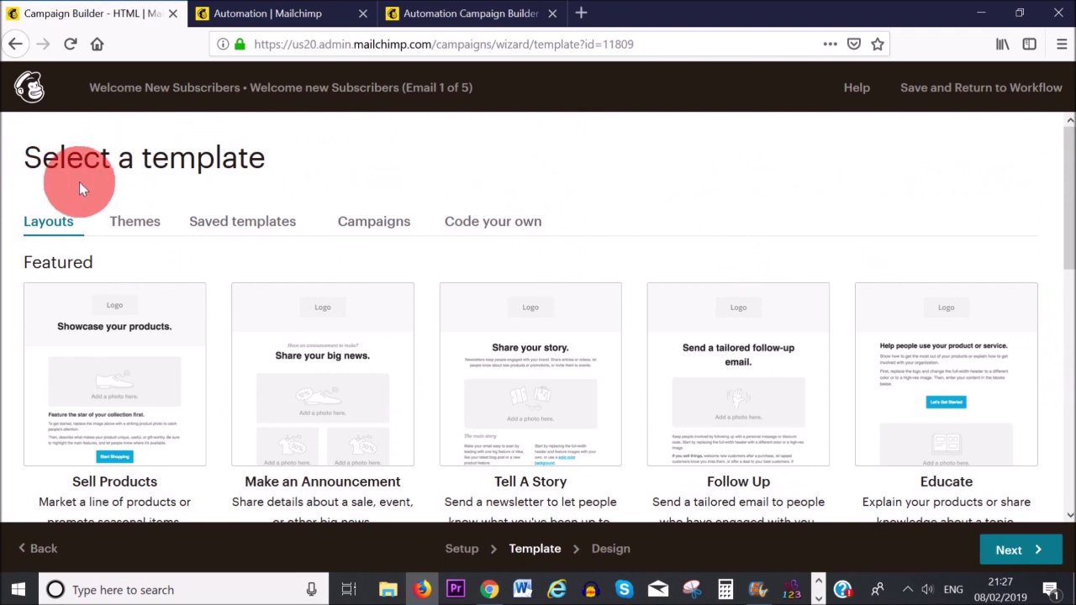
left_click_drag(1061, 240, 1066, 349)
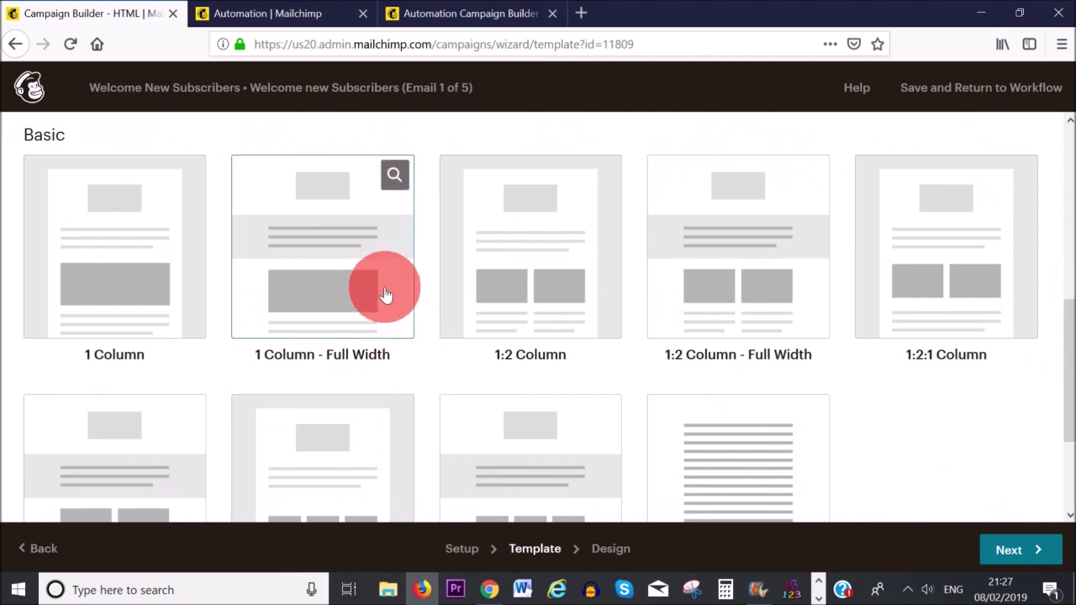
left_click(336, 271)
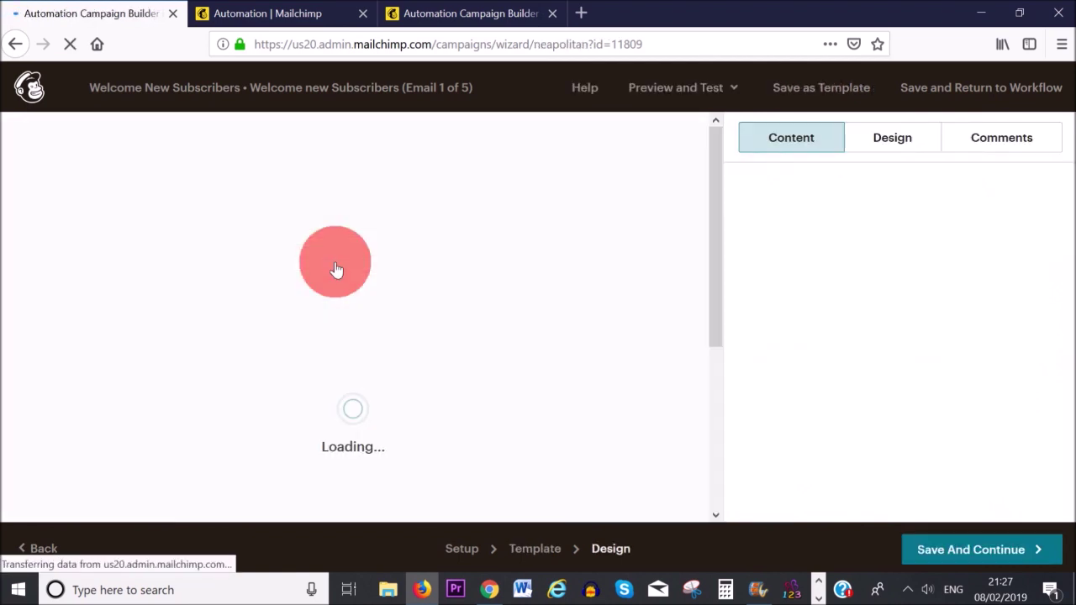
Step: Delete the "View this email in your browser" content block from the top of the email
mouse_move(246, 153)
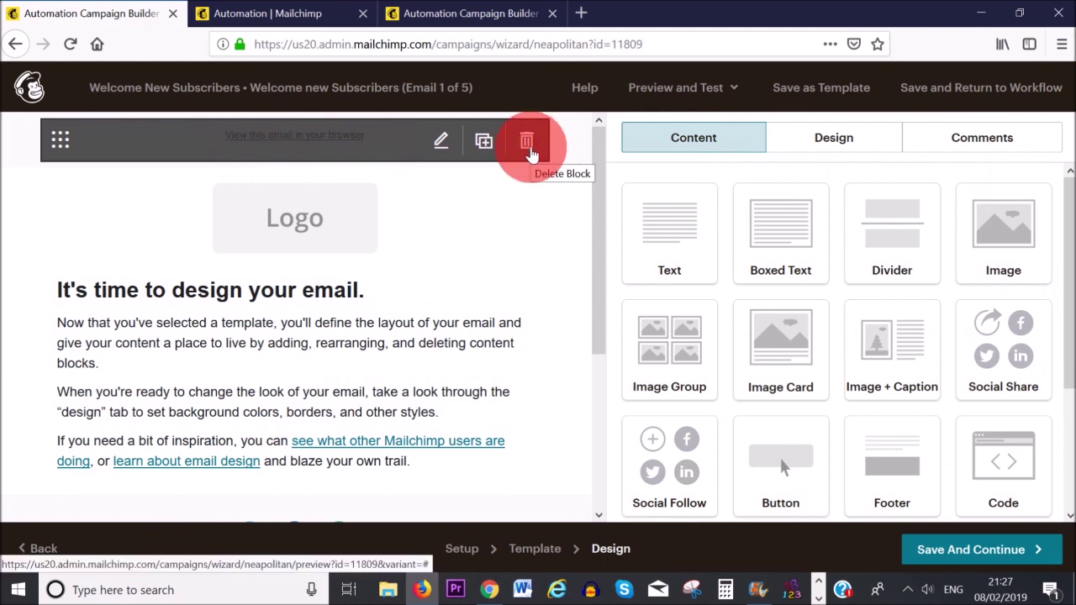
left_click(527, 143)
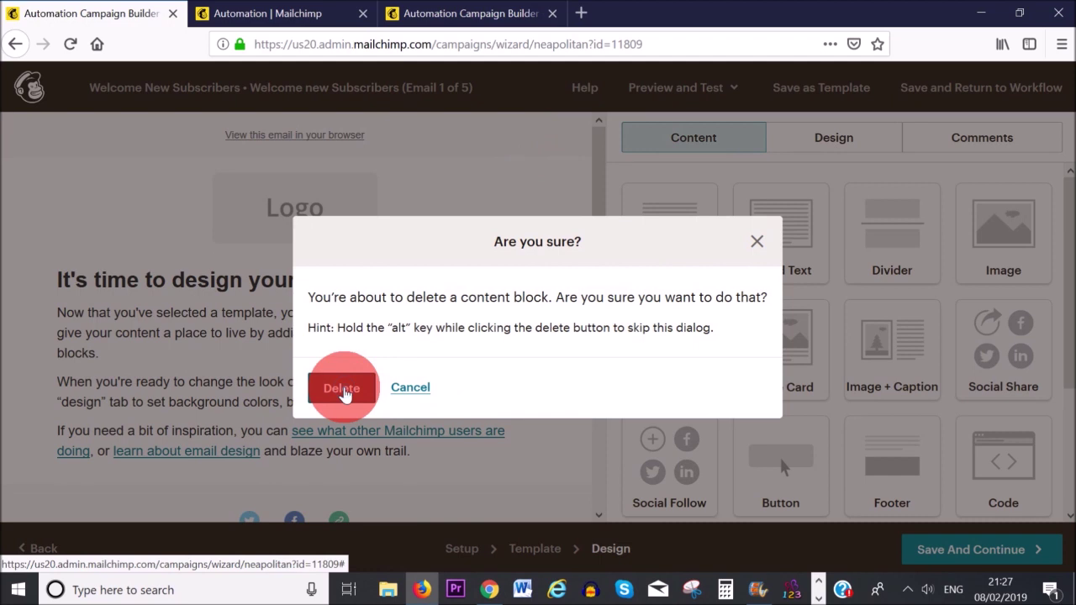
left_click(341, 389)
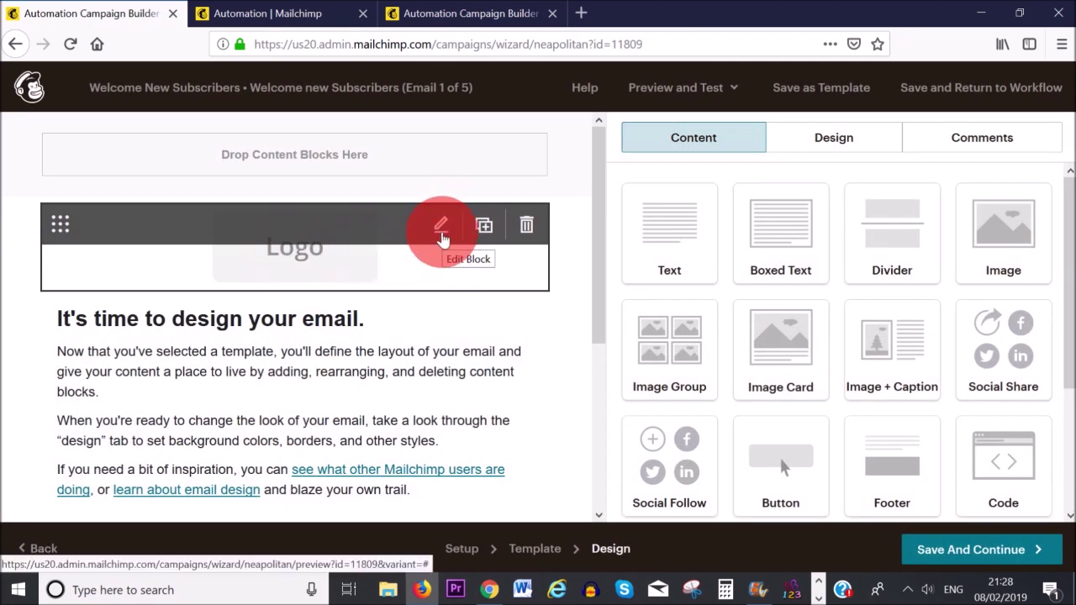
Step: Replace the placeholder logo in the email with the naturalvita logo image from the stored files
left_click(440, 229)
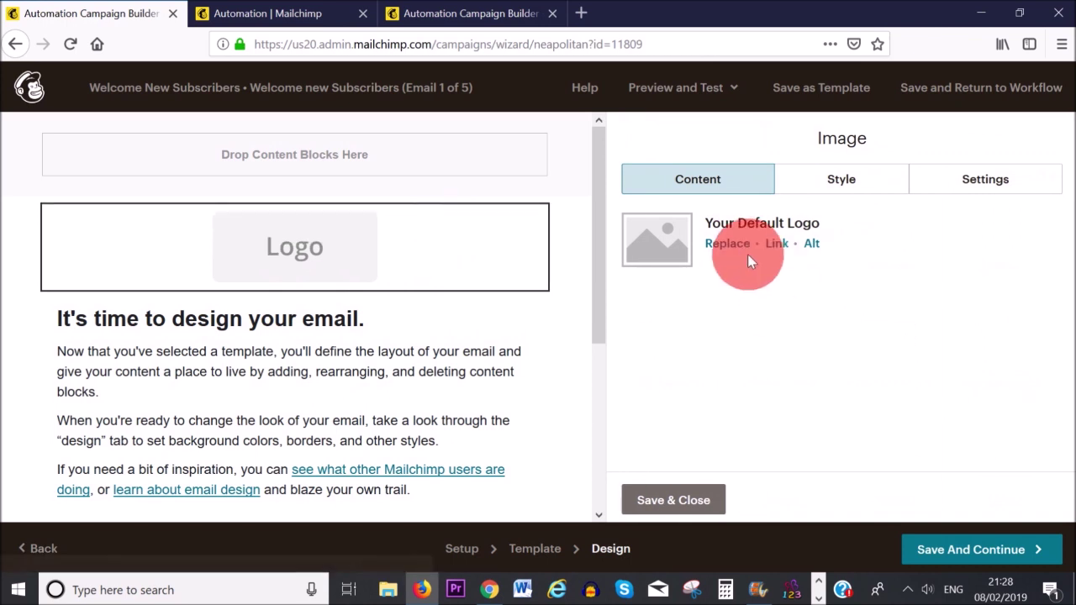
left_click(729, 243)
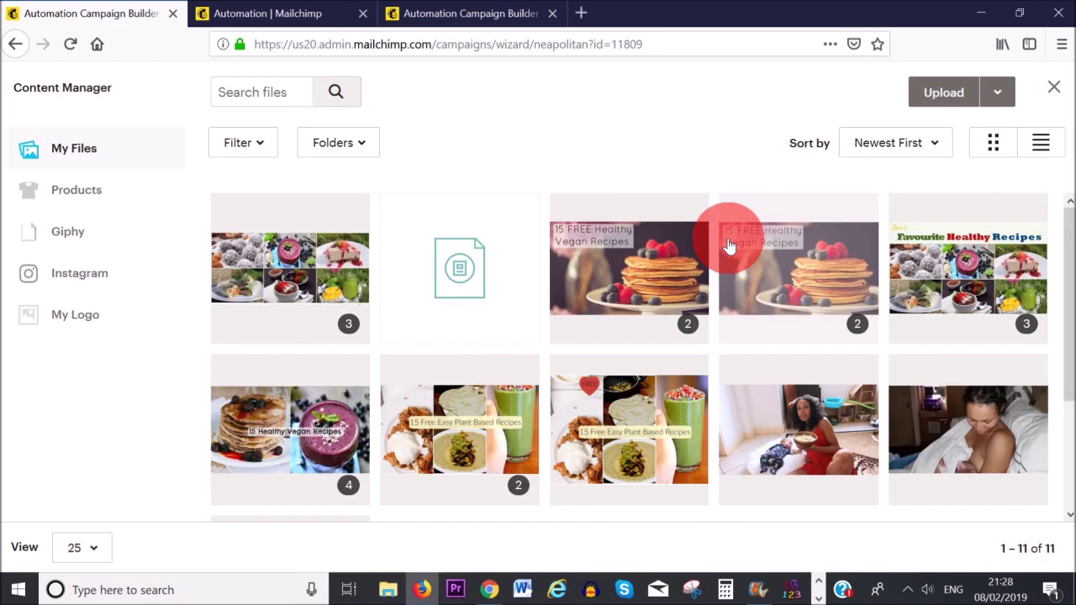
left_click_drag(1064, 223, 1059, 392)
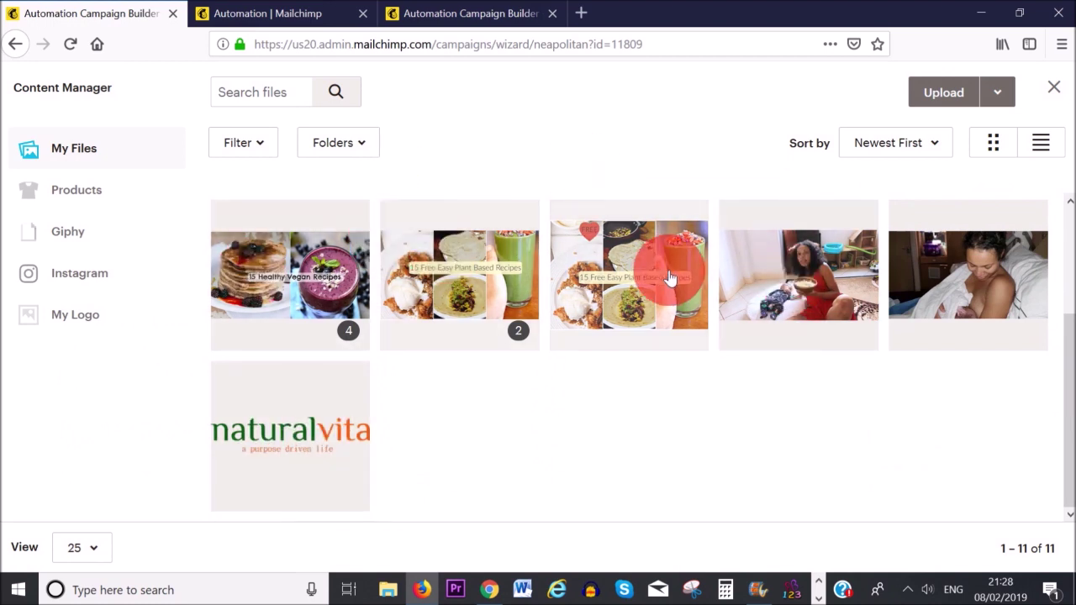
left_click(314, 439)
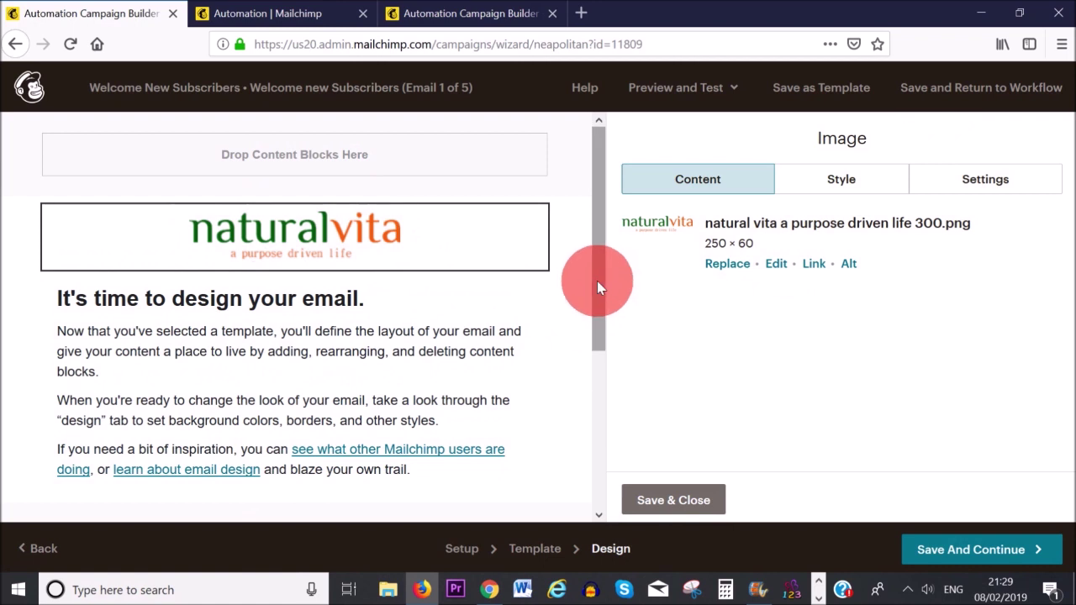
Step: Replace the placeholder body text with the personal introduction message starting "Hi *|FNAME|*", and review it through to the full-story link
left_click_drag(599, 283, 602, 339)
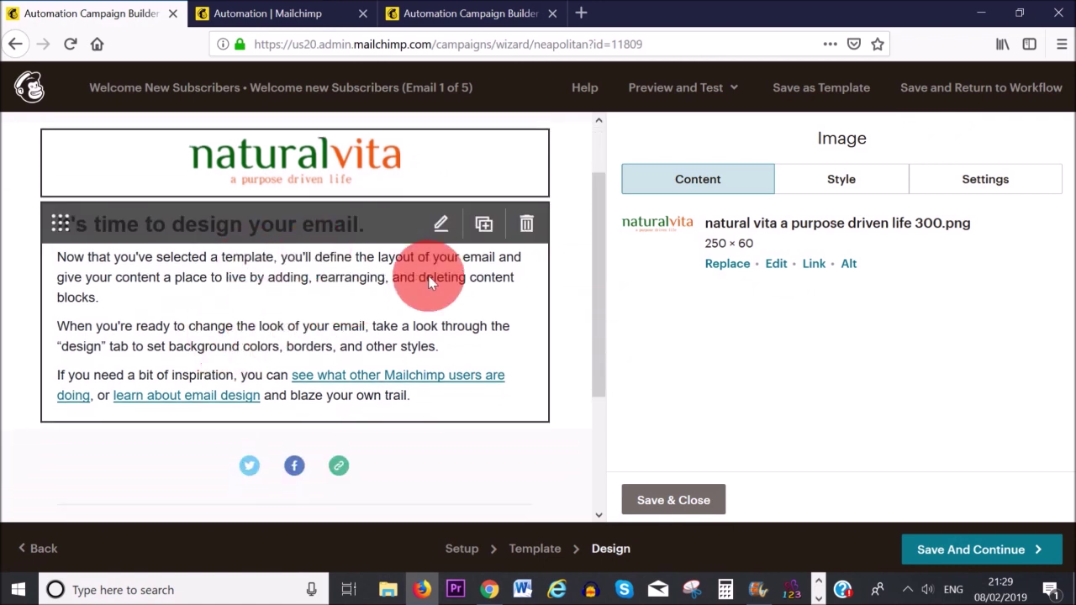
left_click(441, 227)
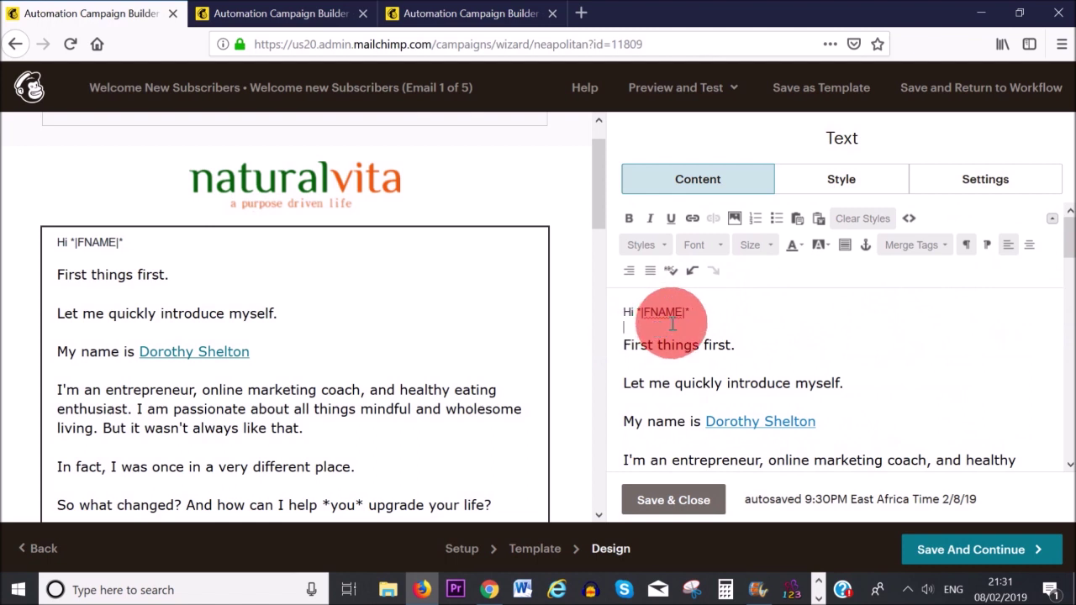
left_click(629, 328)
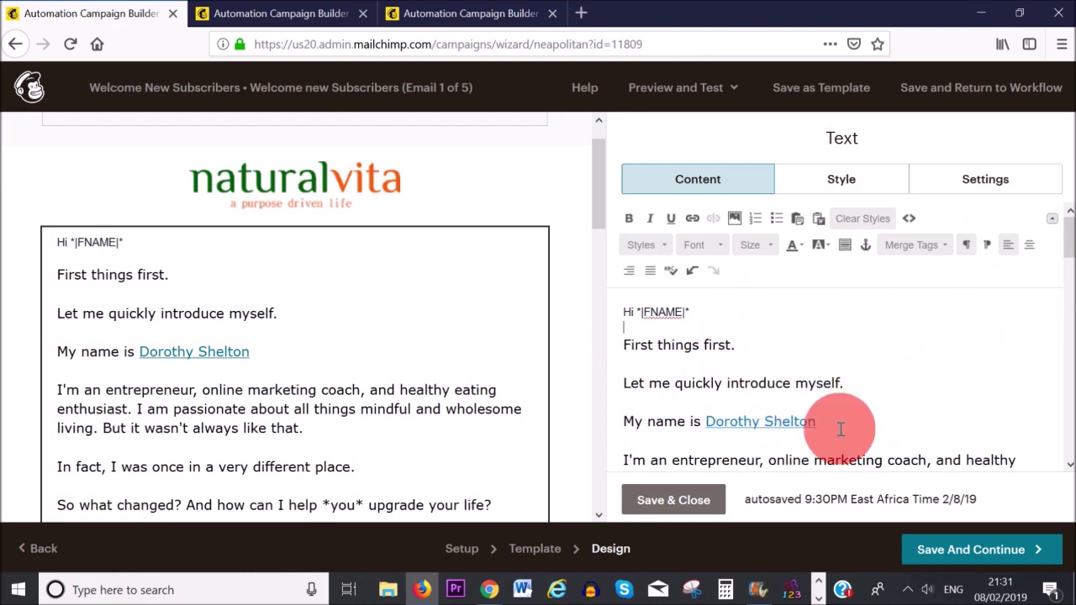
left_click_drag(1064, 241, 1064, 300)
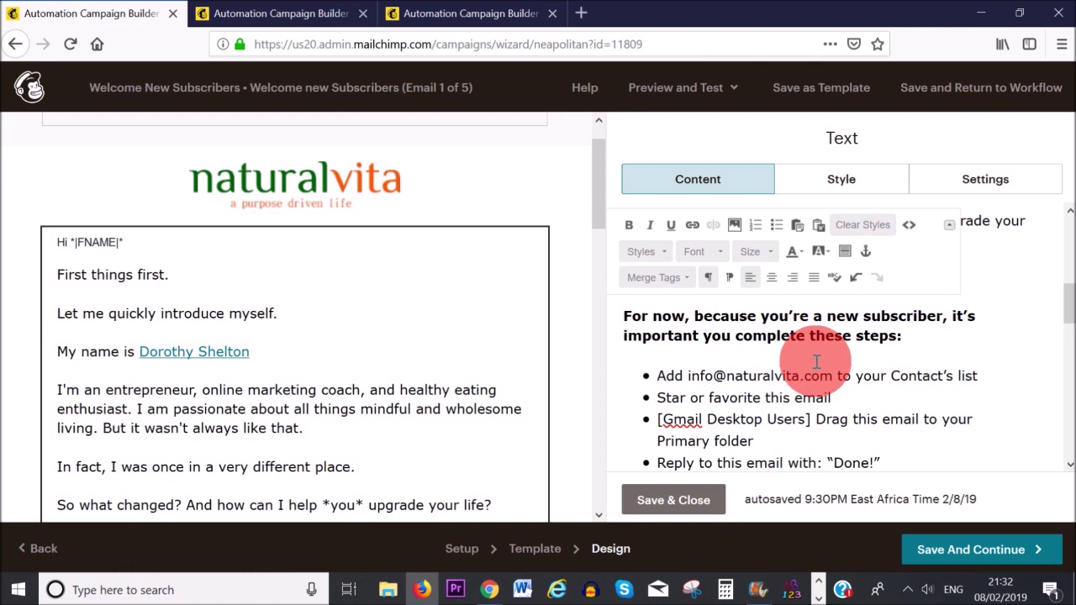
scroll(816, 362, "down", 10)
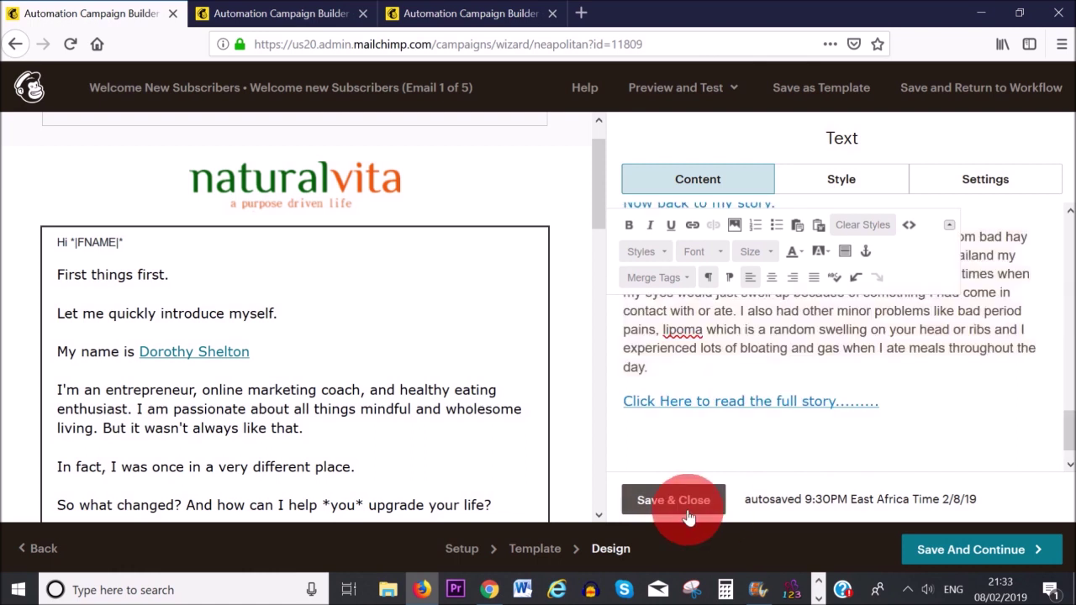
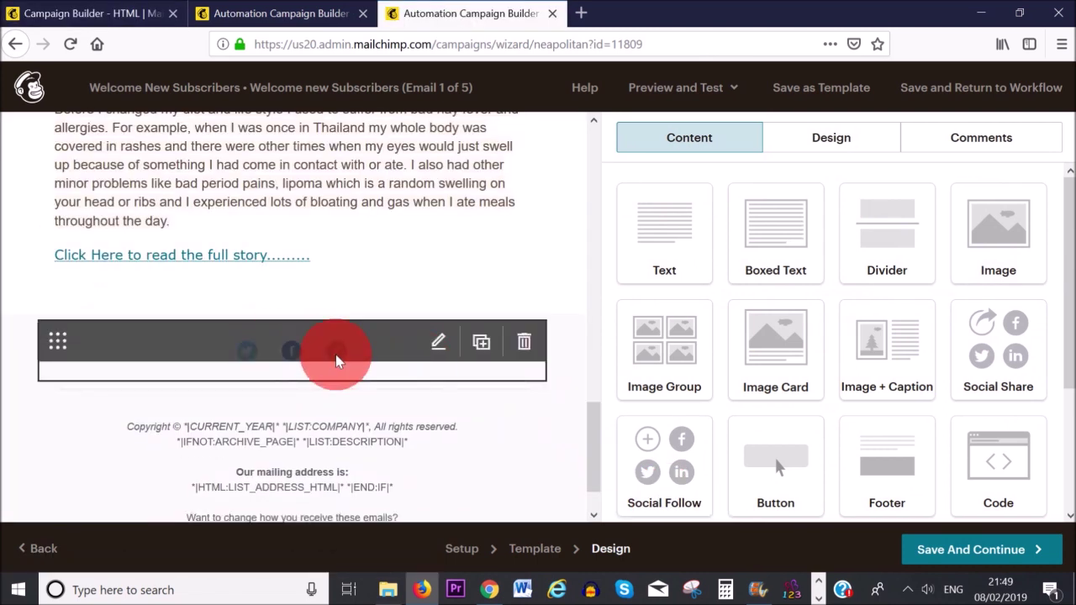
Step: Check the Social Follow block's links and the preview and test options, and save the first email to return to the workflow
left_click(439, 347)
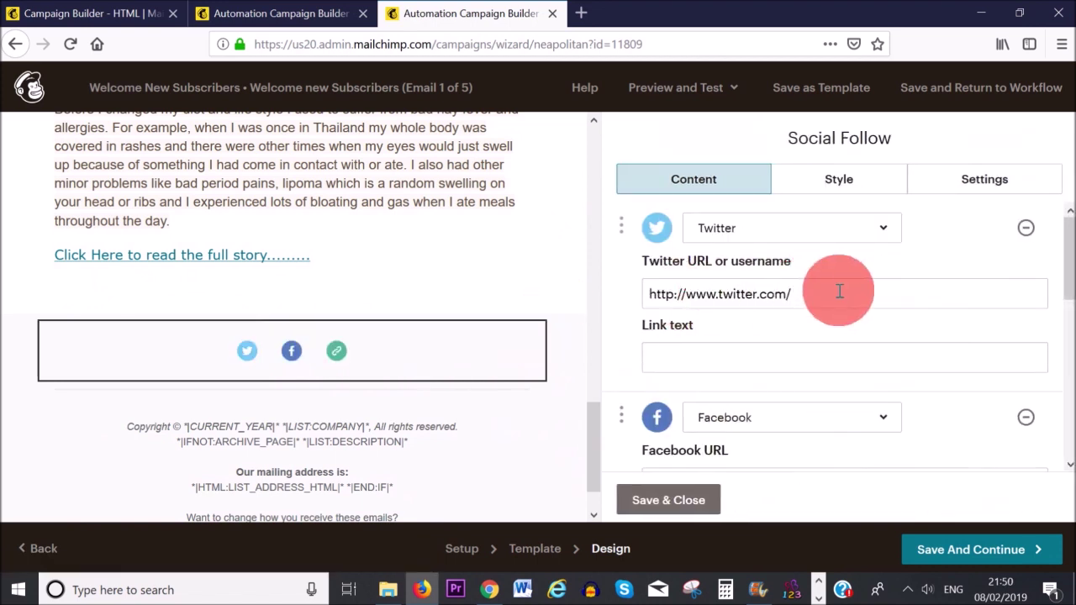
left_click(666, 502)
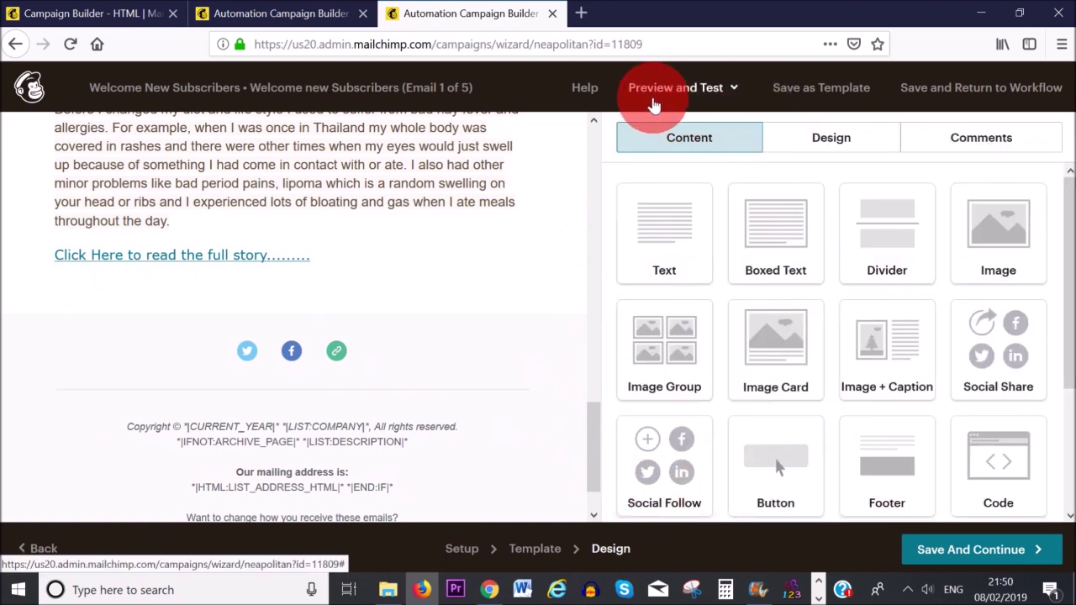
left_click(731, 90)
left_click(763, 94)
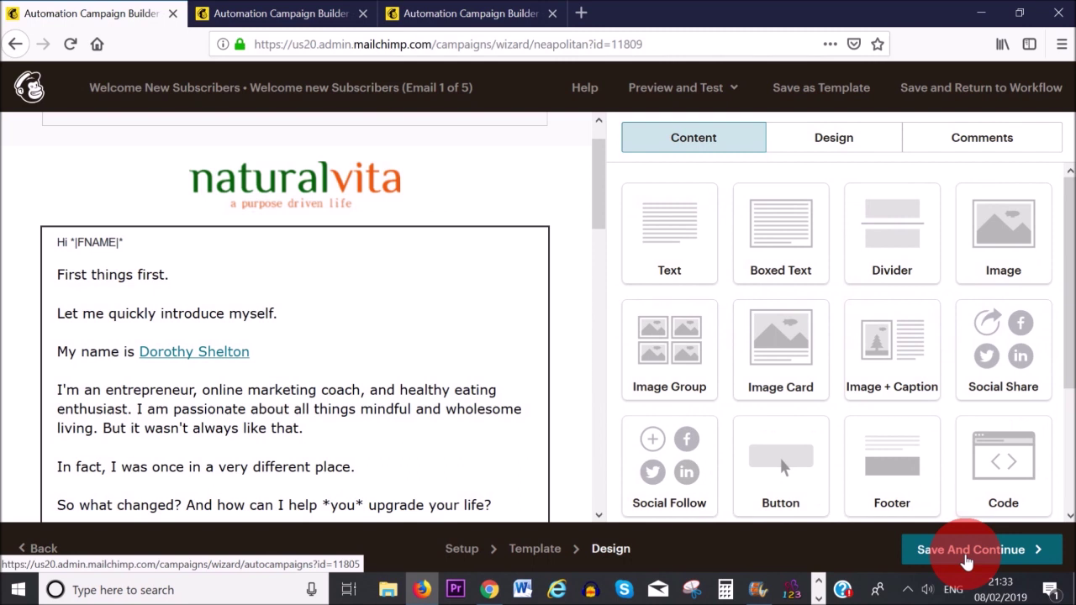
left_click(969, 555)
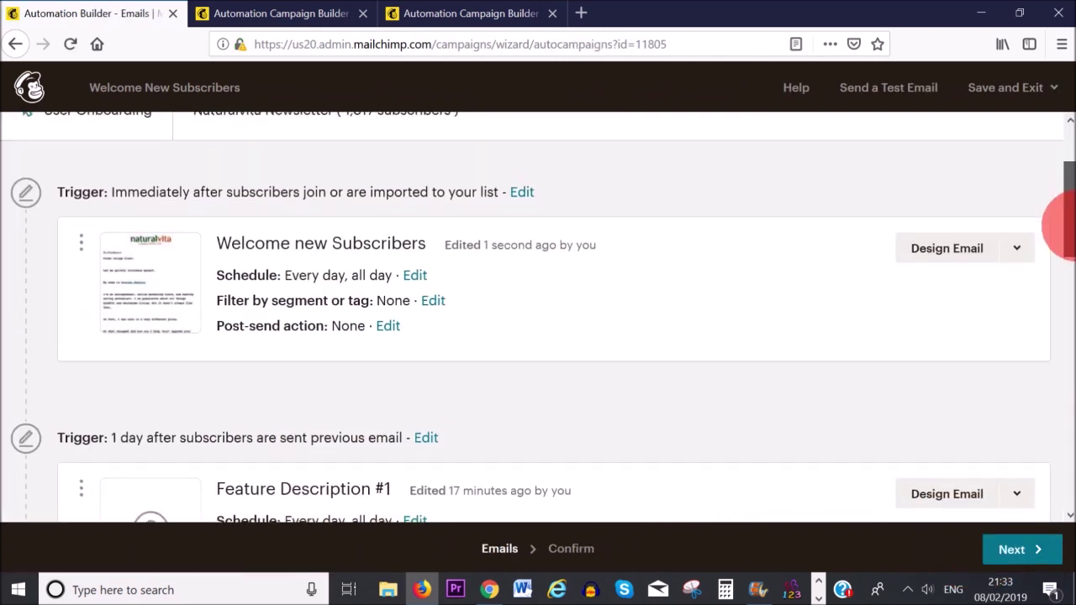
Step: Set the second email's trigger delay to 1 hour after the previous email is sent
scroll(1057, 221, "down", 2)
left_click_drag(1067, 246, 1066, 498)
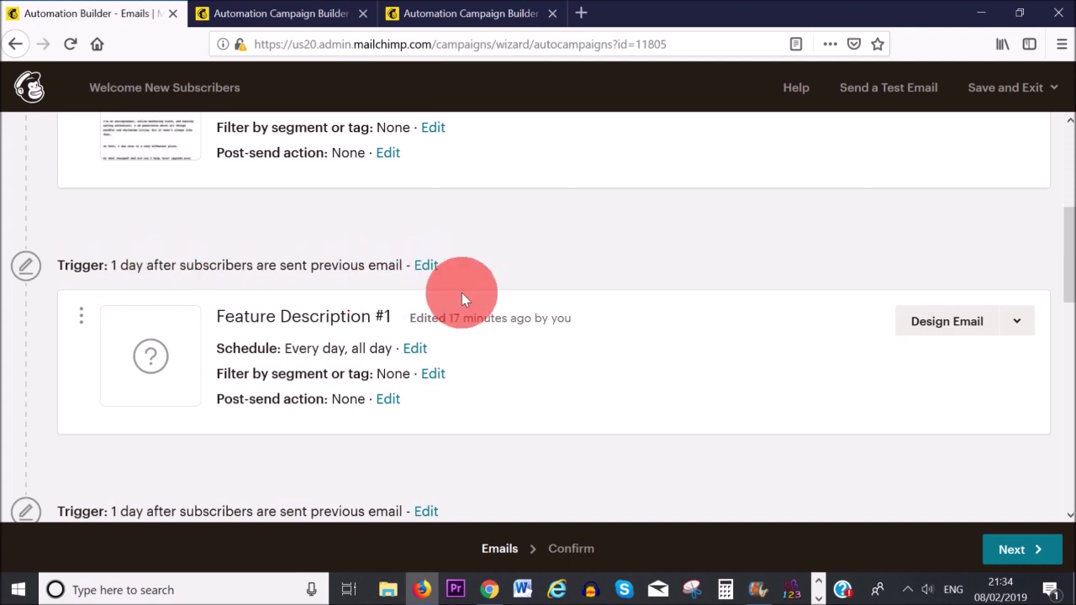
left_click(434, 276)
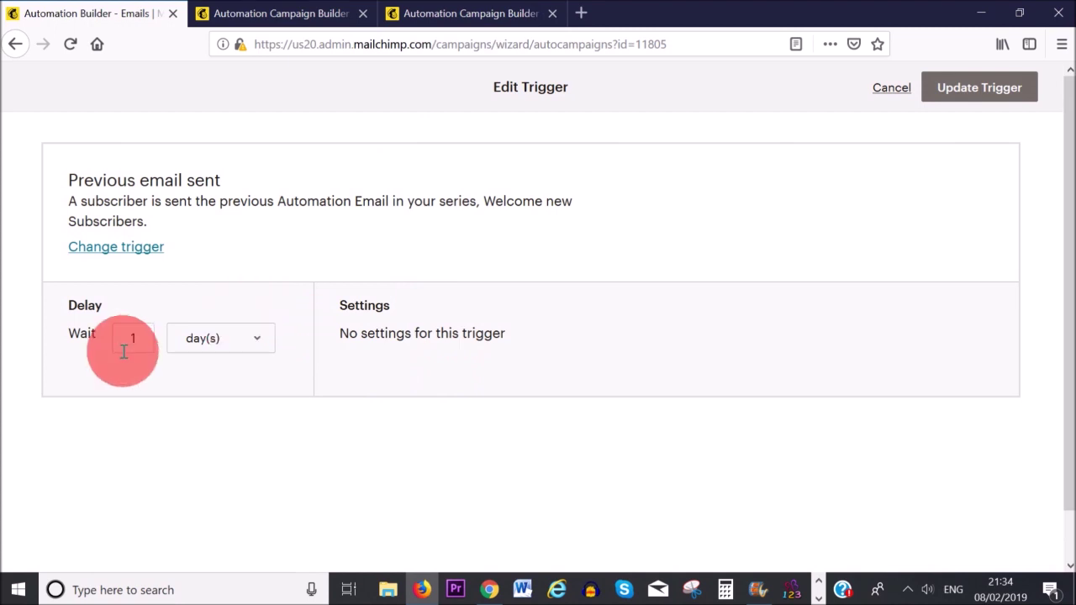
left_click(255, 336)
left_click(238, 367)
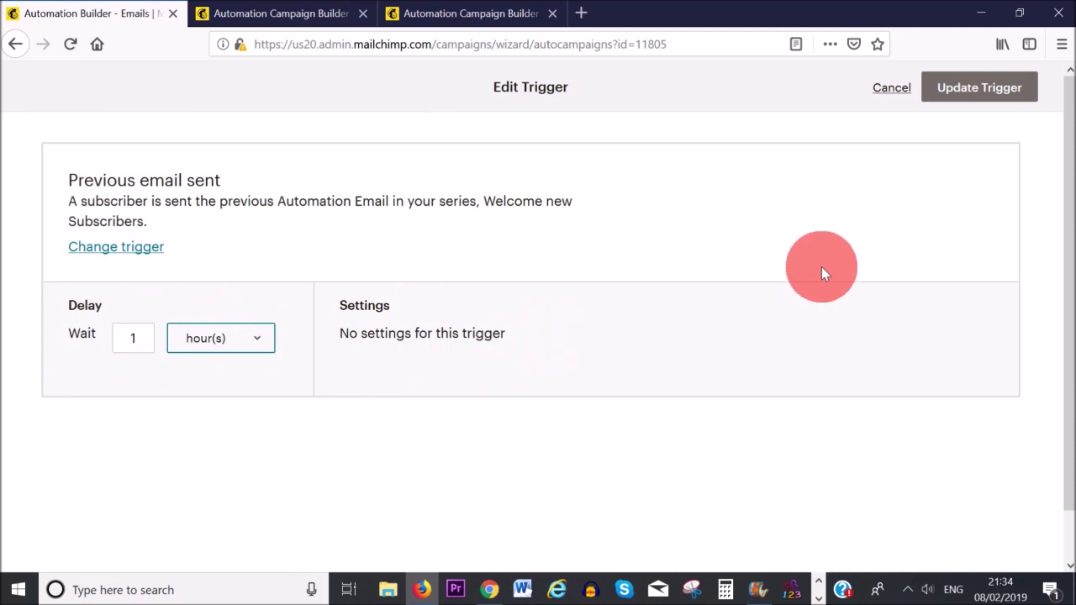
left_click(975, 95)
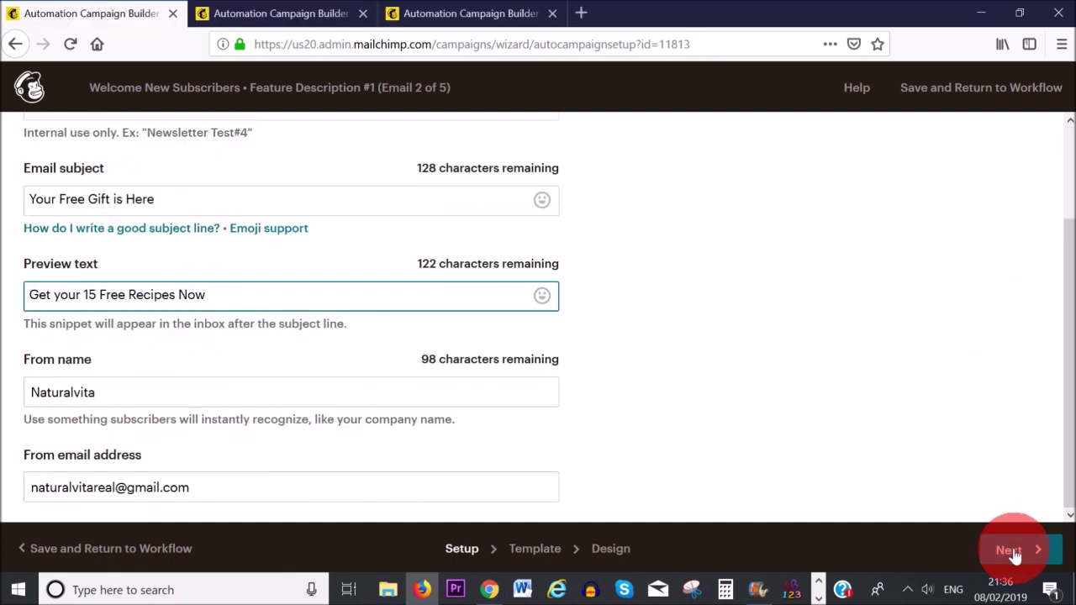
Step: Submit the second email's setup with subject "Your Free Gift is Here" and apply the saved "Welcome Email for Automation" template
left_click(1012, 548)
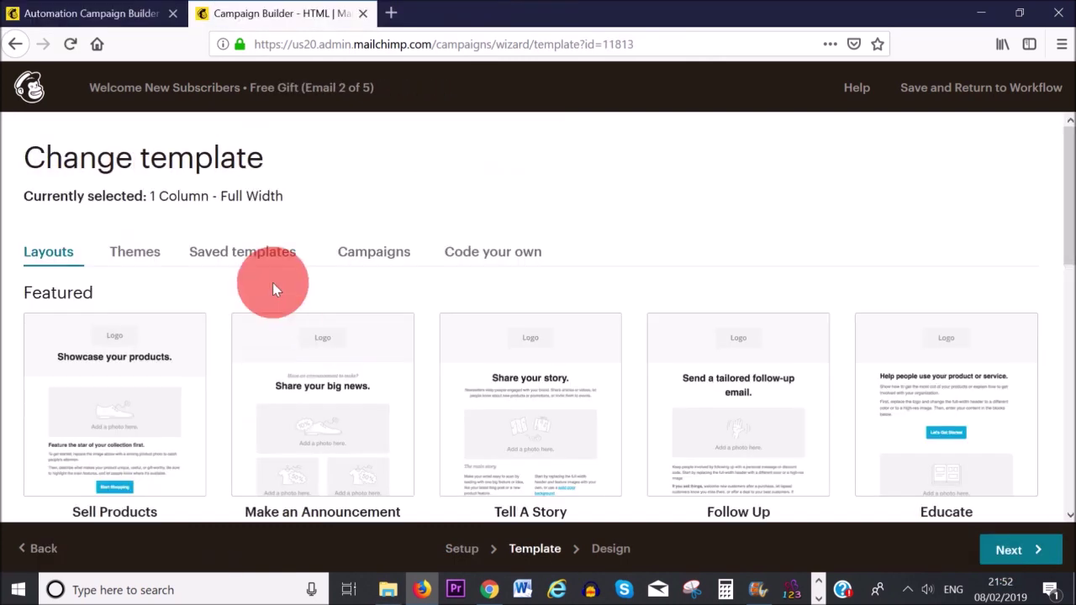
left_click(206, 267)
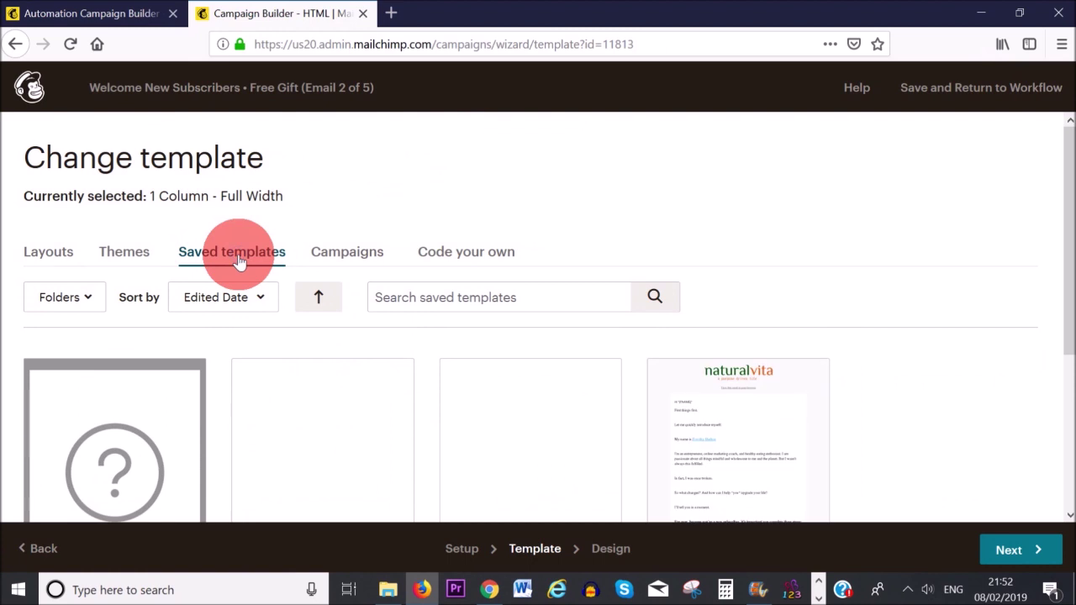
scroll(555, 308, "down", 2)
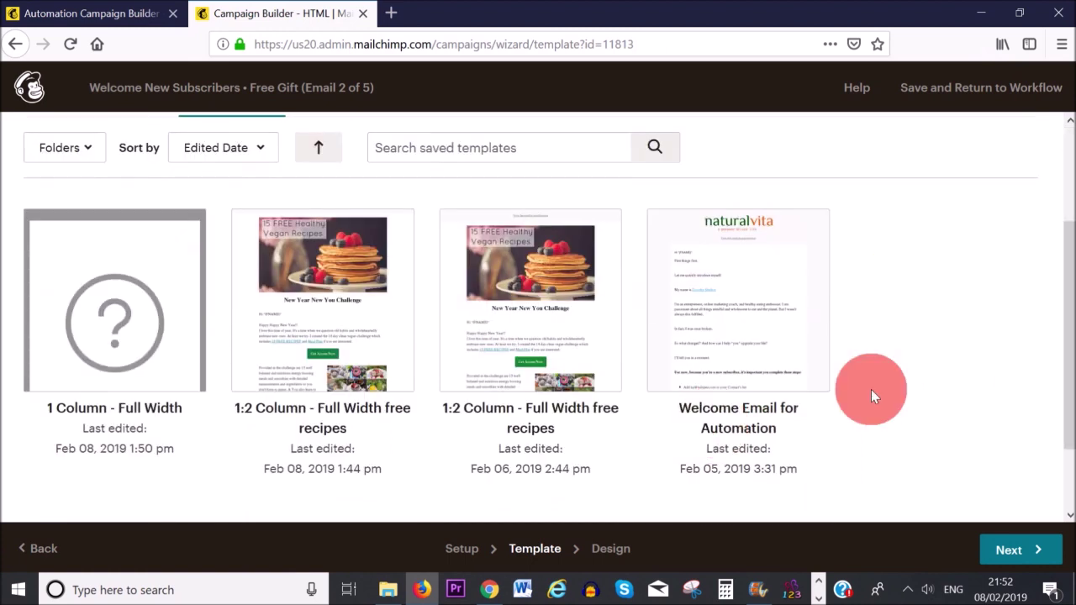
left_click(795, 349)
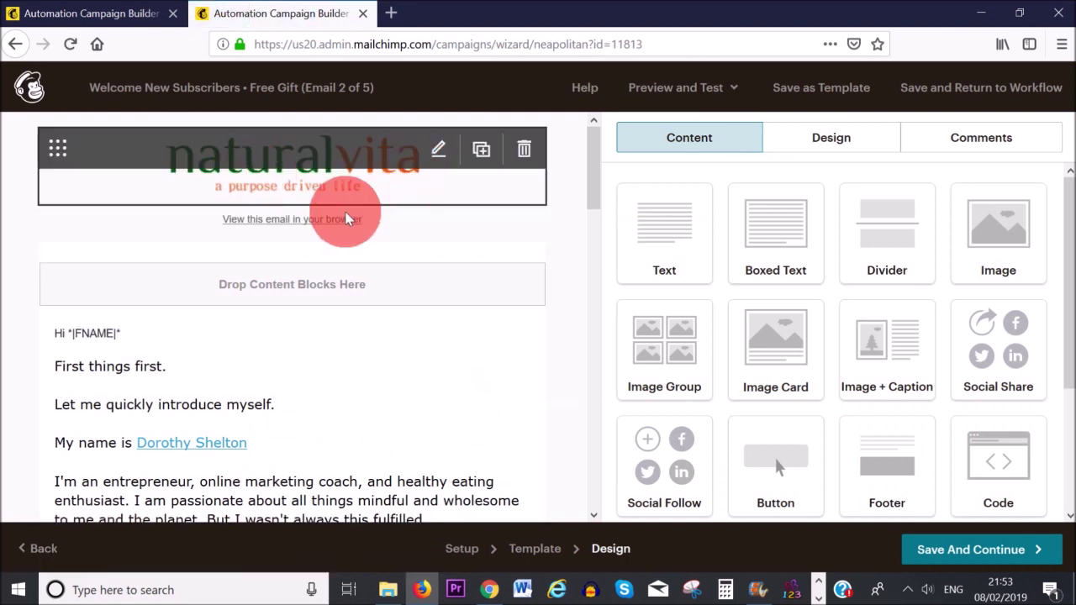
Step: Replace the text below the "Hi *|FNAME|*" greeting with the free Ebook message beginning "I'm thrilled that you've decided to join the family", plus the recipes image
scroll(594, 227, "down", 2)
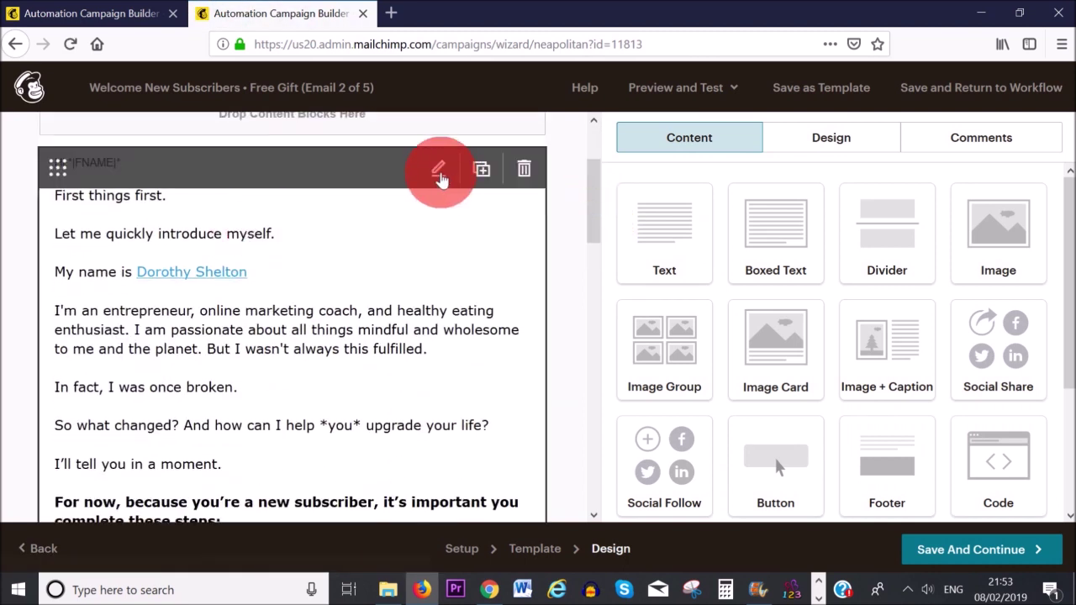
left_click(440, 176)
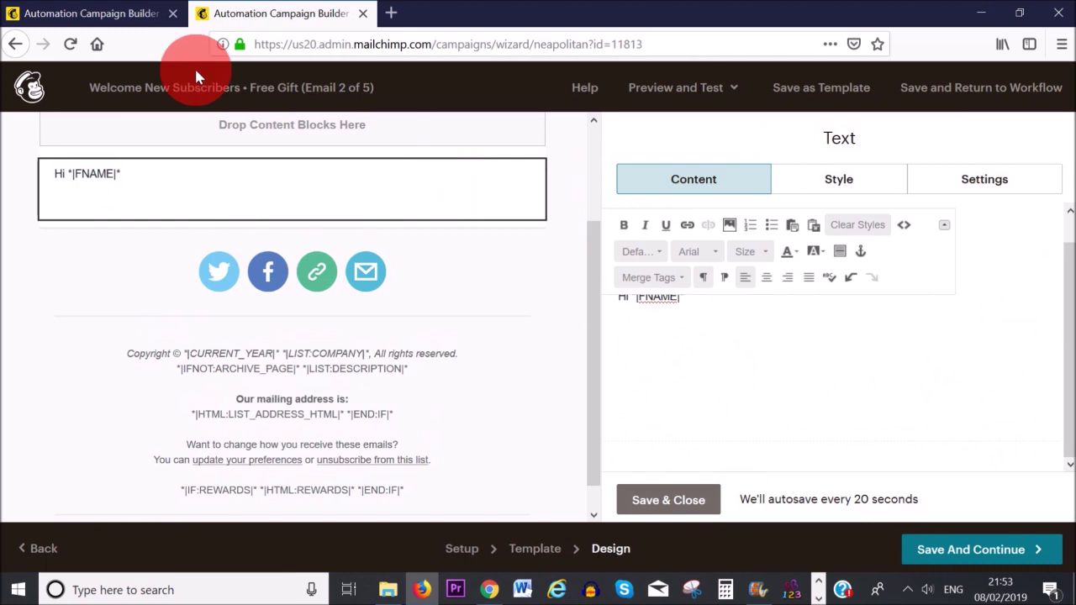
type("I'm thrilled that you've decided to join the family and get raw honest wisdom from time to time.  Here is the promised Ebook and meal plan to kick start your 2019.  The recipes are nutritious and energy boosting with detailed measurements and ingredients so you don't have to guess.  Click HERE to get your copy.")
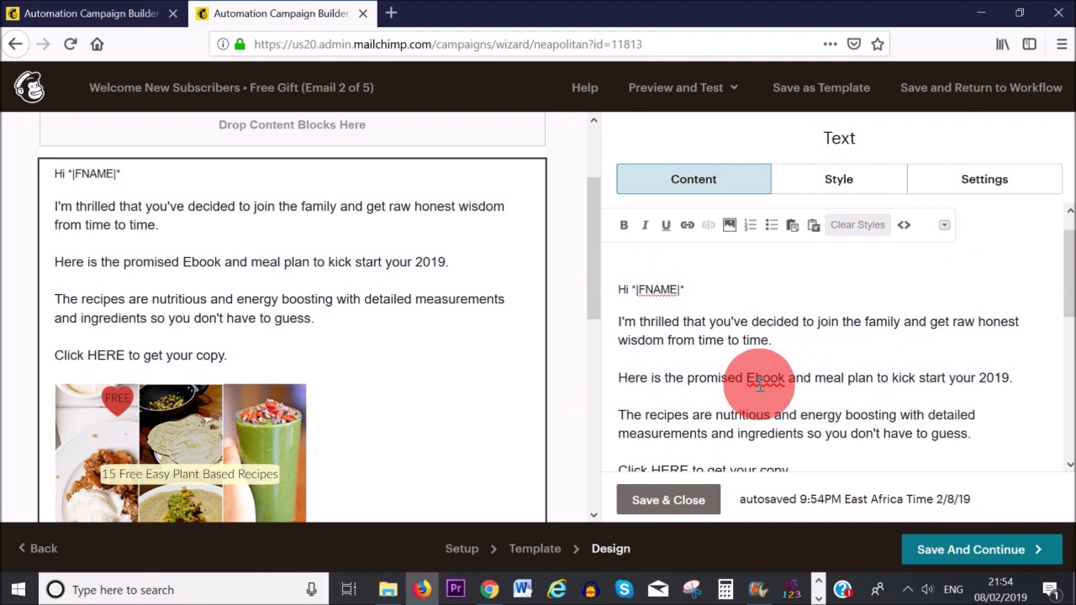
left_click_drag(1061, 284, 1066, 378)
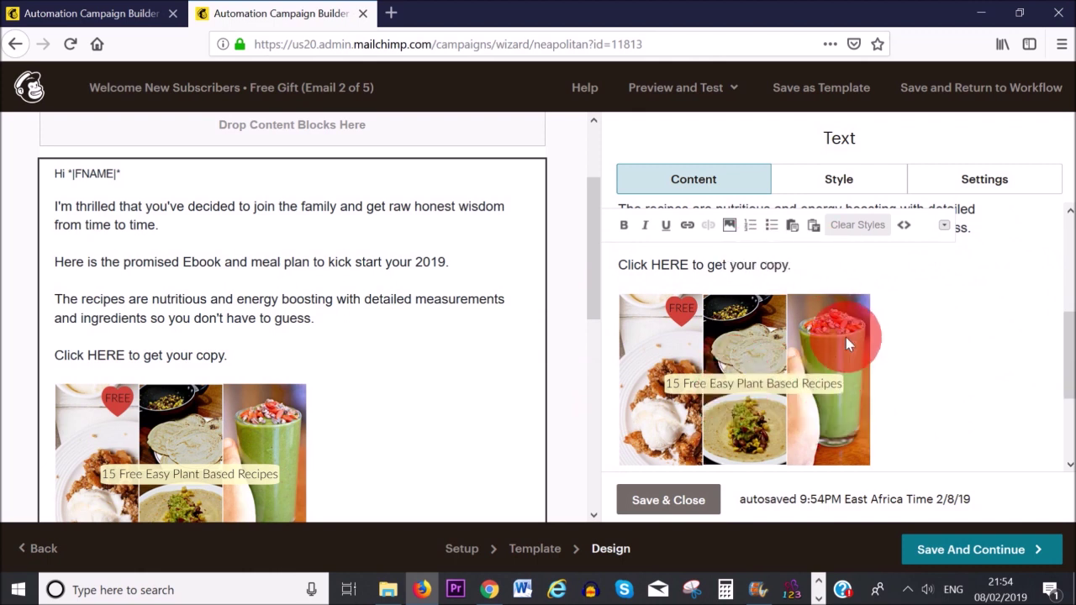
Step: Examine the stored image files and upload option, and the web address link settings for the email content
left_click(731, 228)
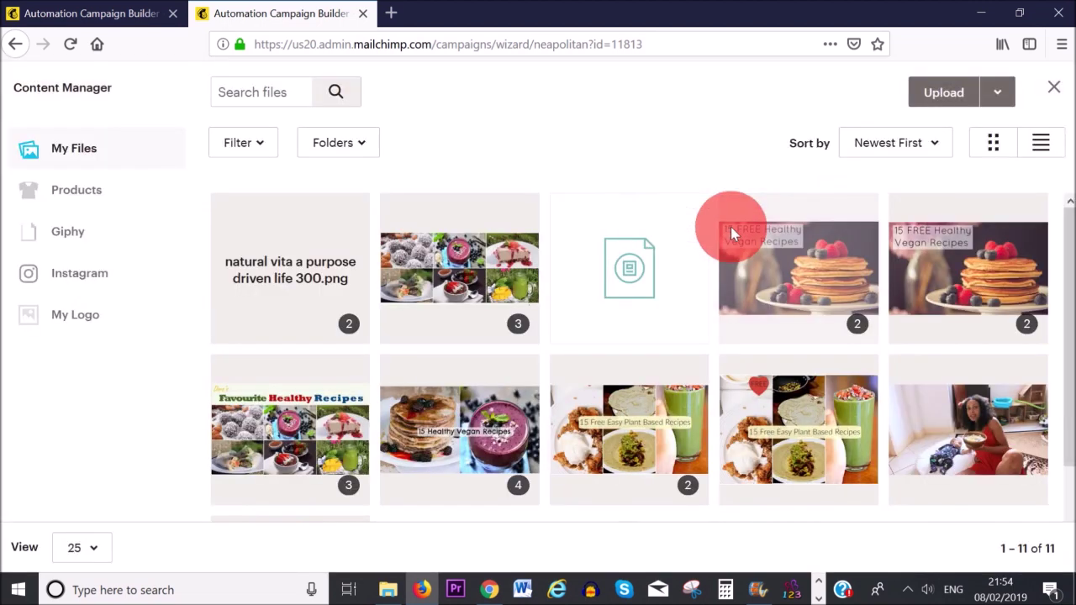
left_click(932, 93)
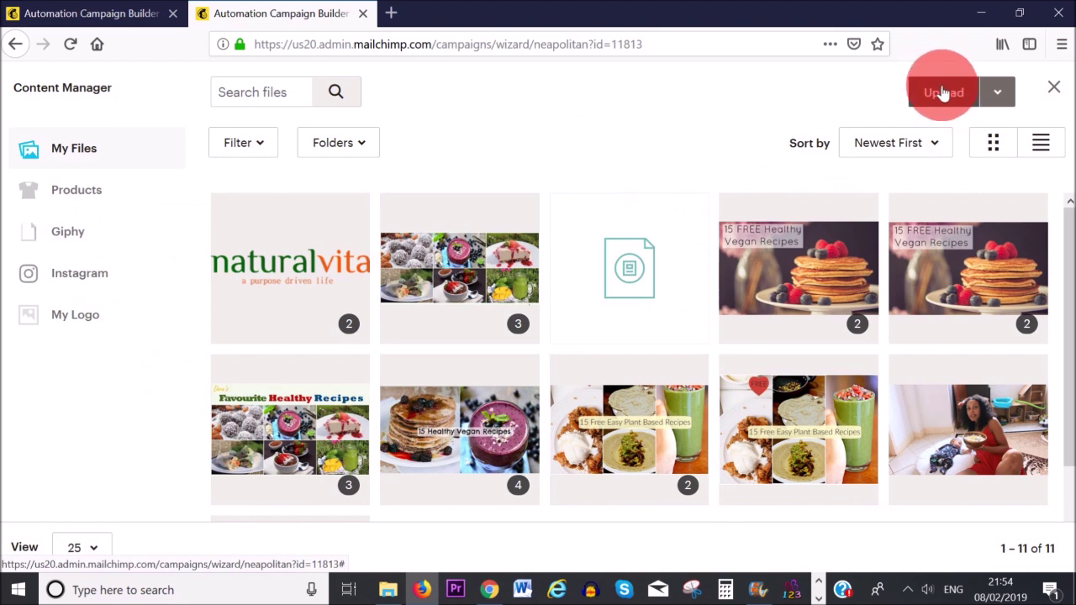
left_click(1045, 94)
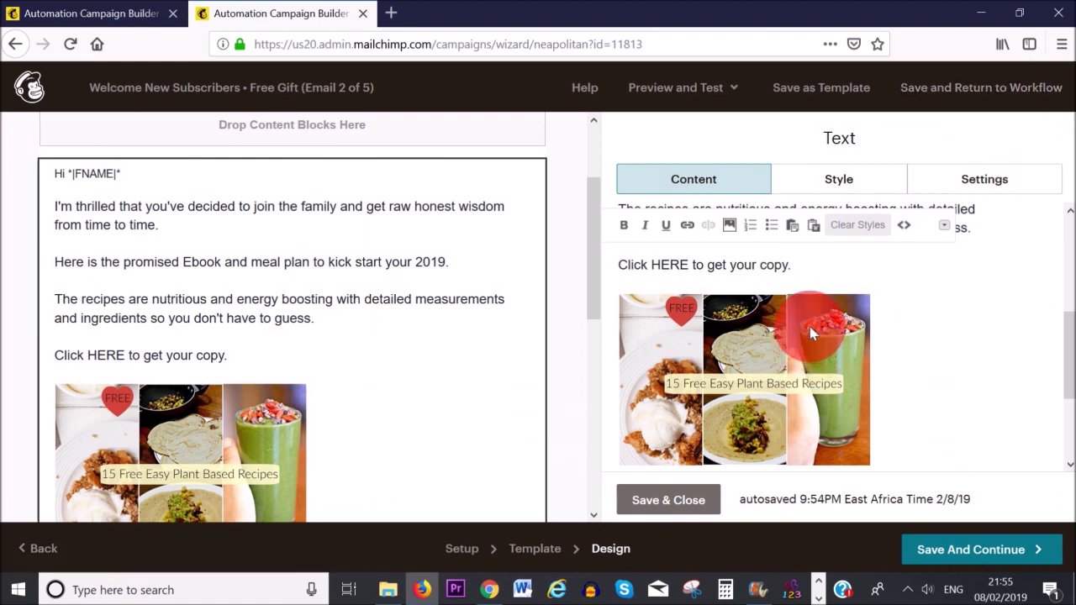
left_click(687, 226)
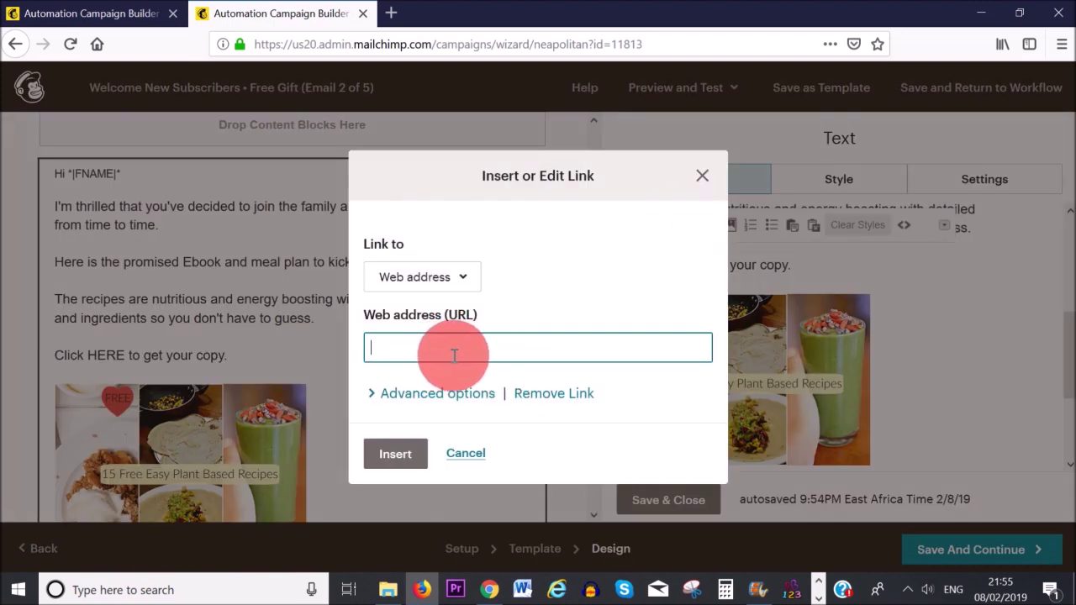
key("Escape")
Step: Save the second email's text block, and save the email to return to the workflow
left_click_drag(1060, 444, 1061, 278)
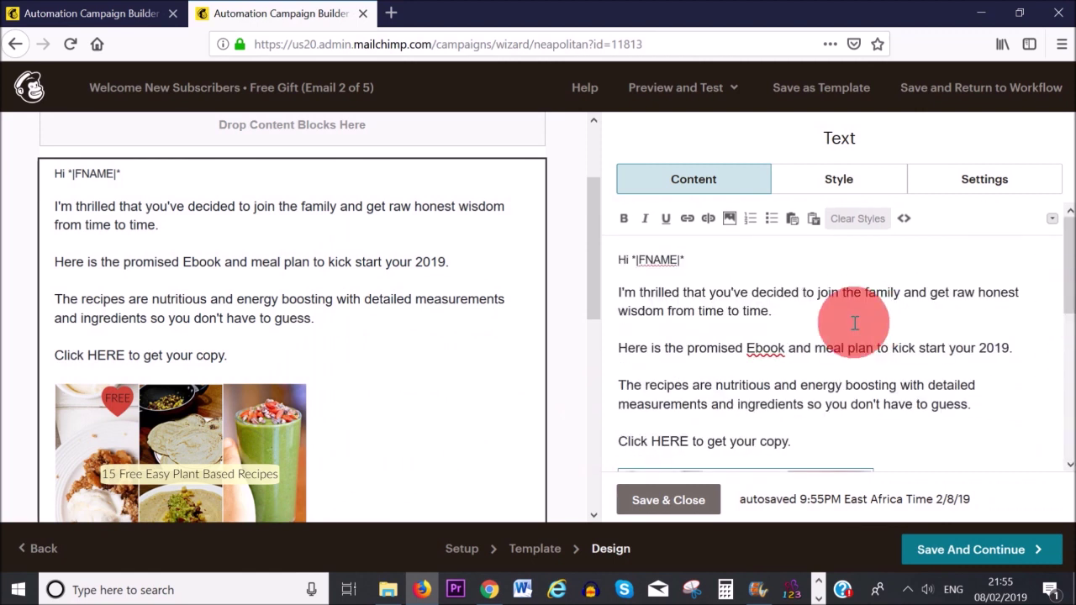
left_click(672, 501)
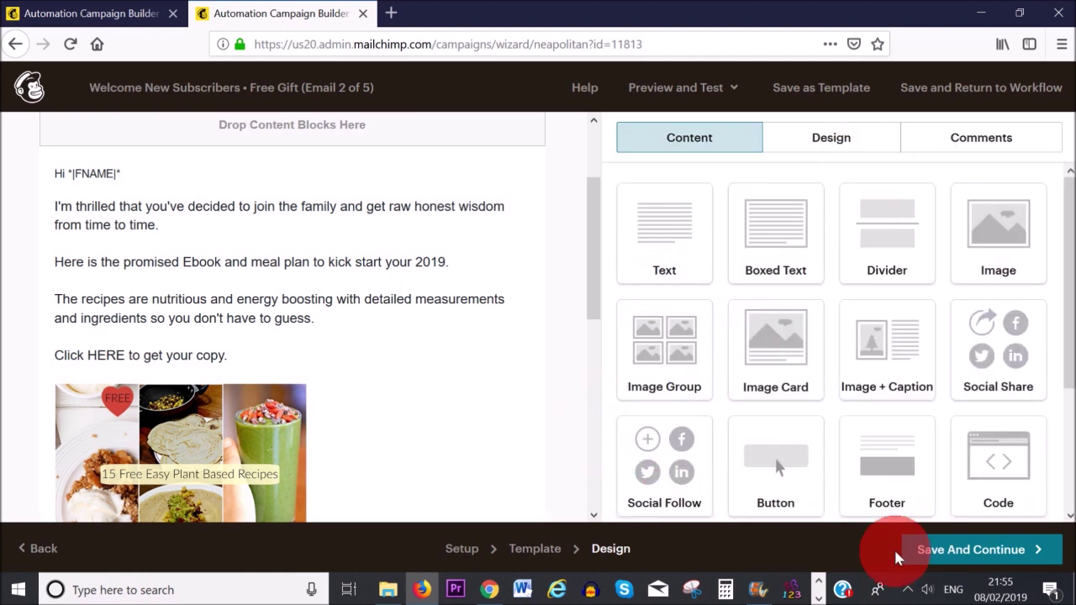
left_click(962, 552)
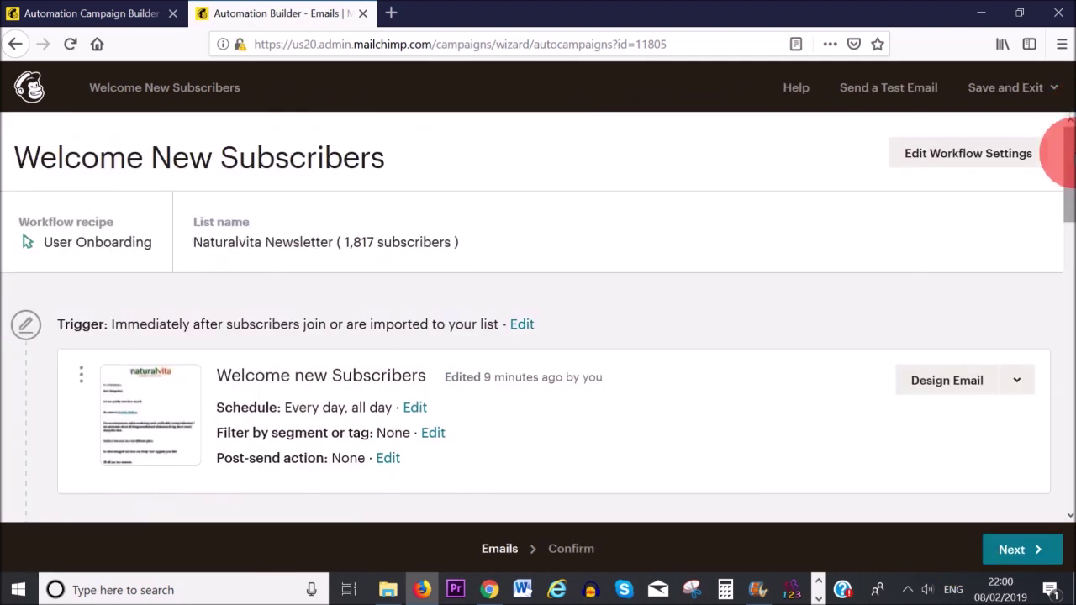
Step: Delete the undesigned duplicate "Free Gift" email with the 1 day trigger from the workflow, confirming with DELETE
scroll(1064, 178, "down", 1)
mouse_move(1063, 177)
left_mouse_down()
mouse_move(1064, 442)
mouse_move(266, 266)
mouse_move(457, 255)
mouse_move(1059, 278)
mouse_move(1060, 210)
mouse_move(1058, 248)
left_mouse_up()
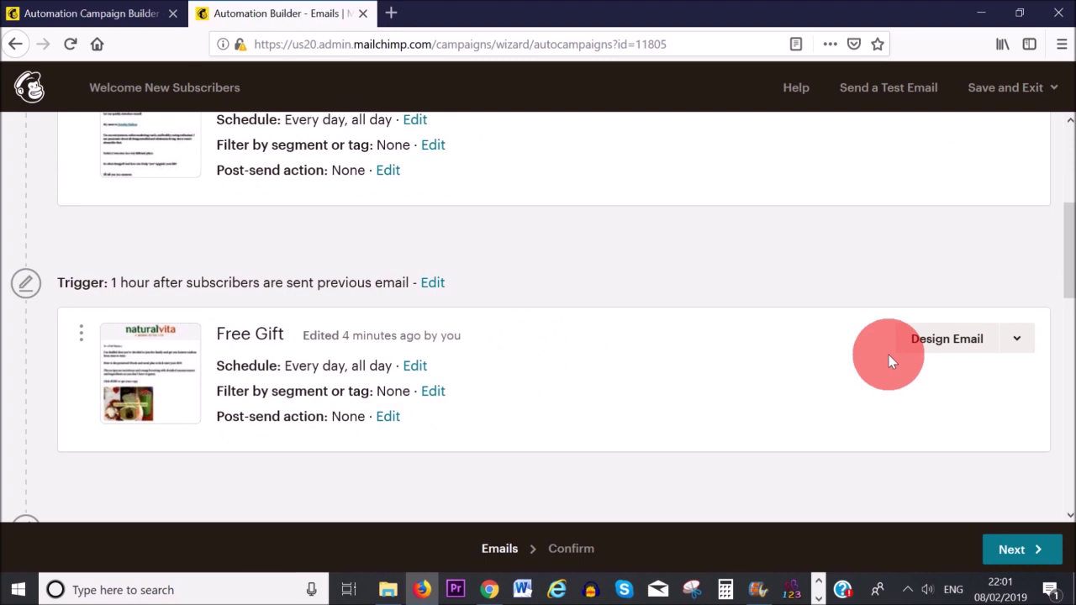
left_click_drag(1064, 288, 1068, 336)
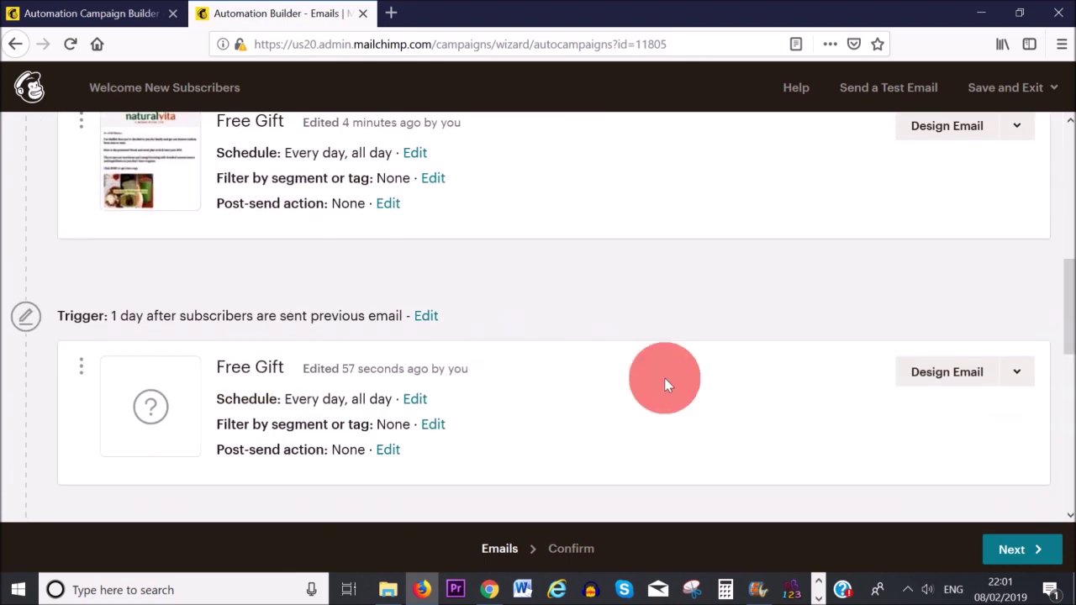
left_click(1017, 373)
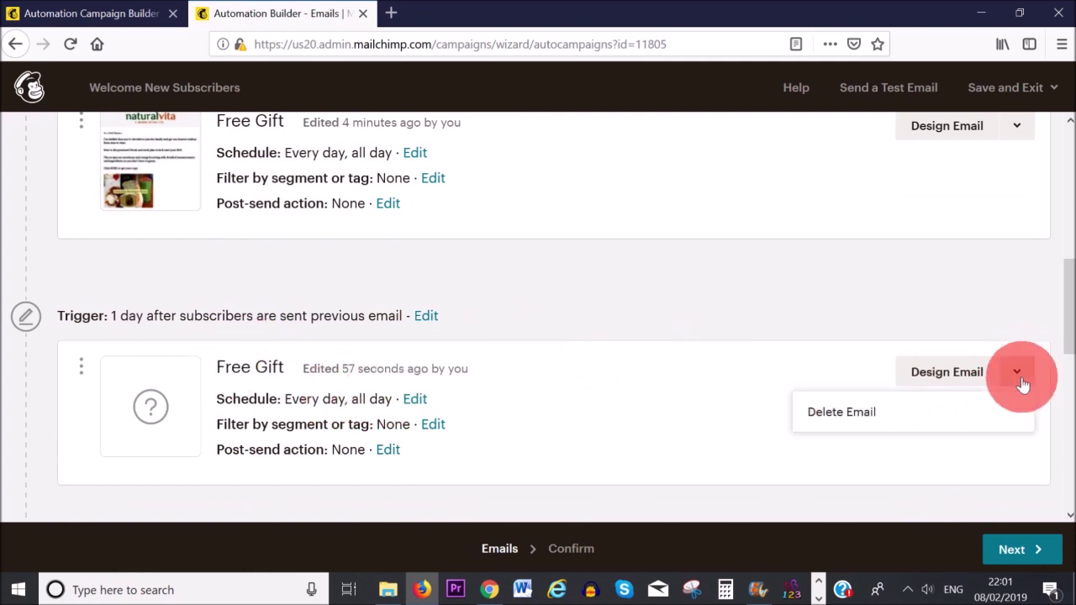
left_click(866, 419)
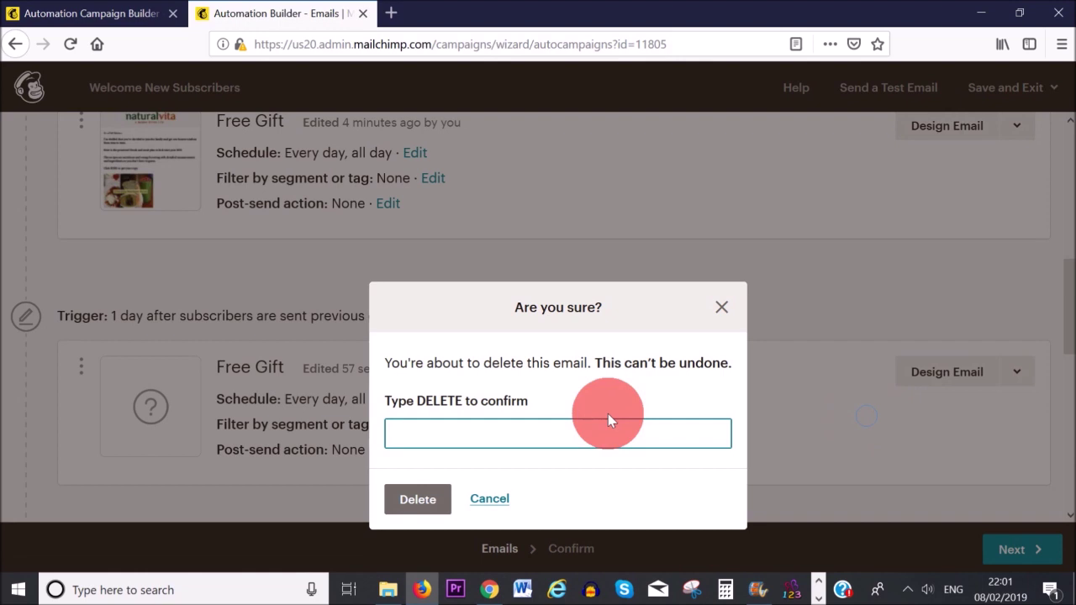
type("d")
left_click(576, 456)
left_click(414, 502)
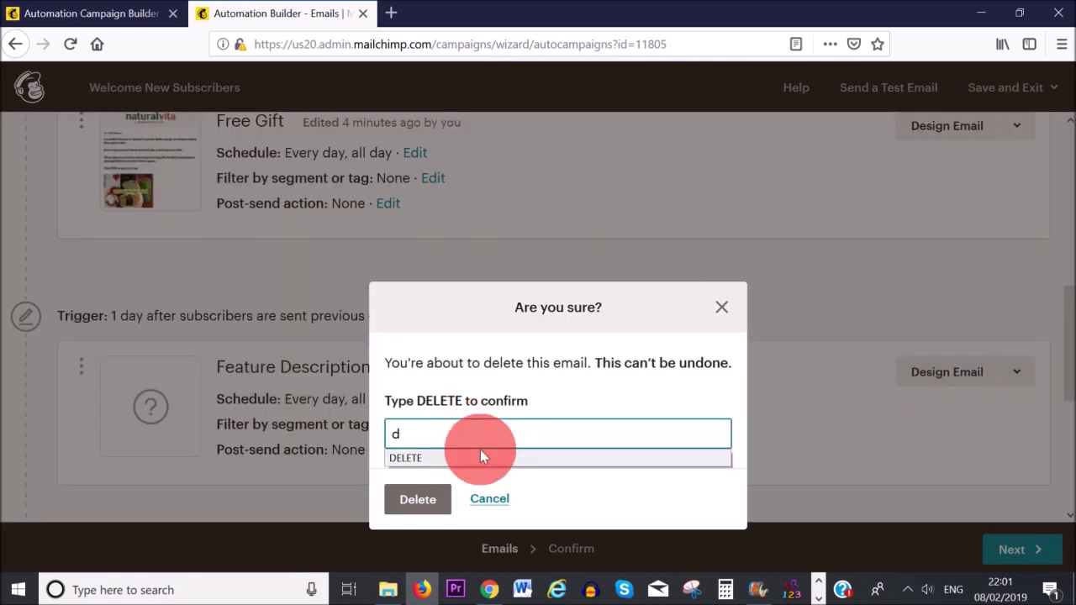
Step: Delete the remaining undesigned emails after "Free Gift", including the "Feature Description" email, from the workflow, confirming each deletion with DELETE
left_click(480, 451)
left_click(417, 503)
left_click(418, 507)
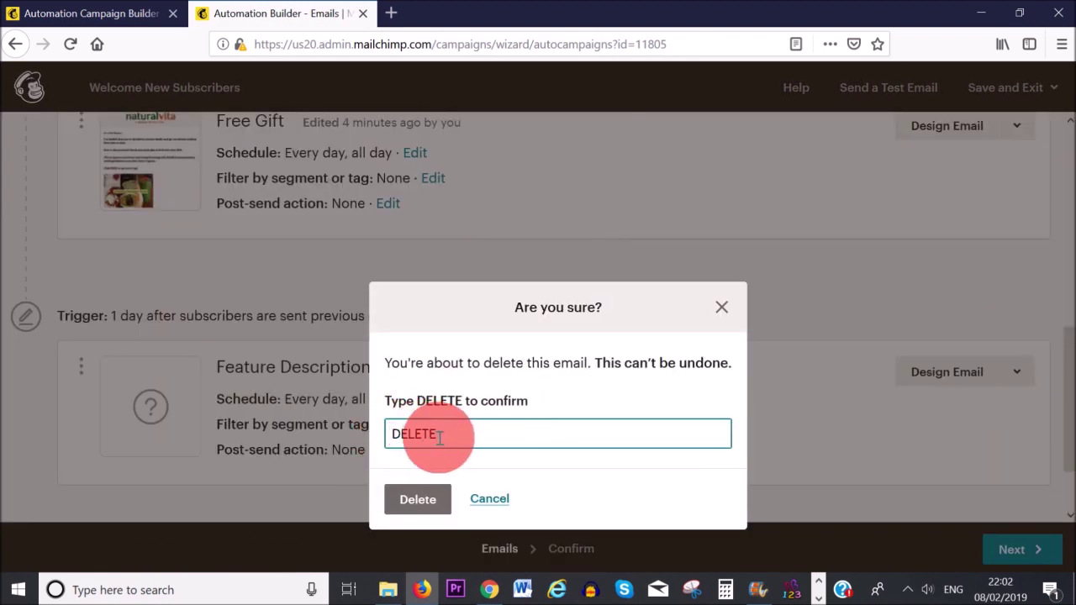
double_click(409, 432)
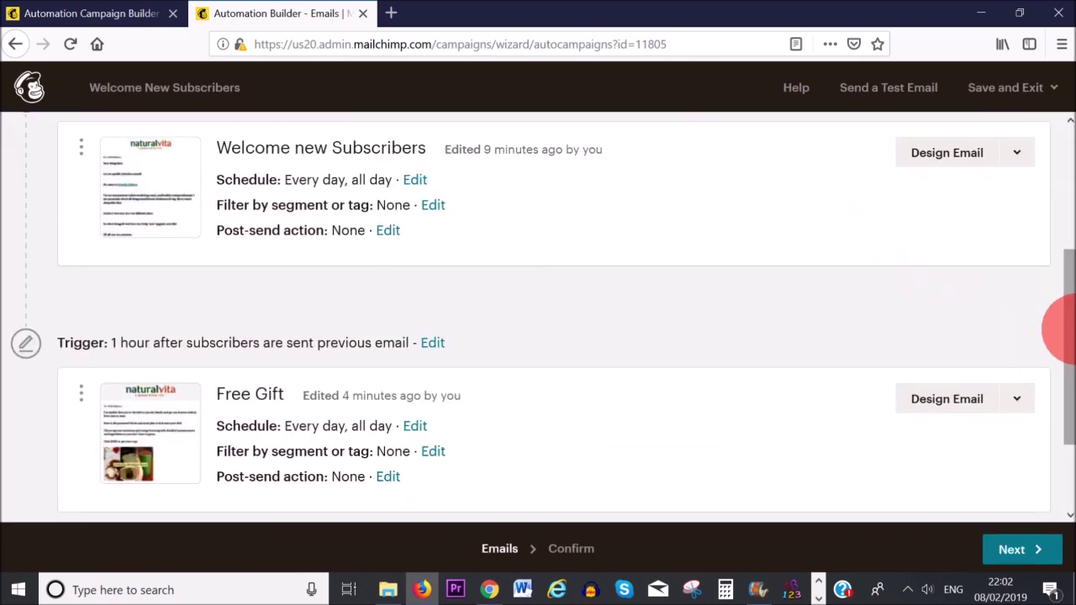
Step: Review the two designed emails and the workflow summary, and start sending the automation workflow to the Naturalvita Newsletter list
left_click_drag(1061, 328, 1061, 303)
left_click(213, 251)
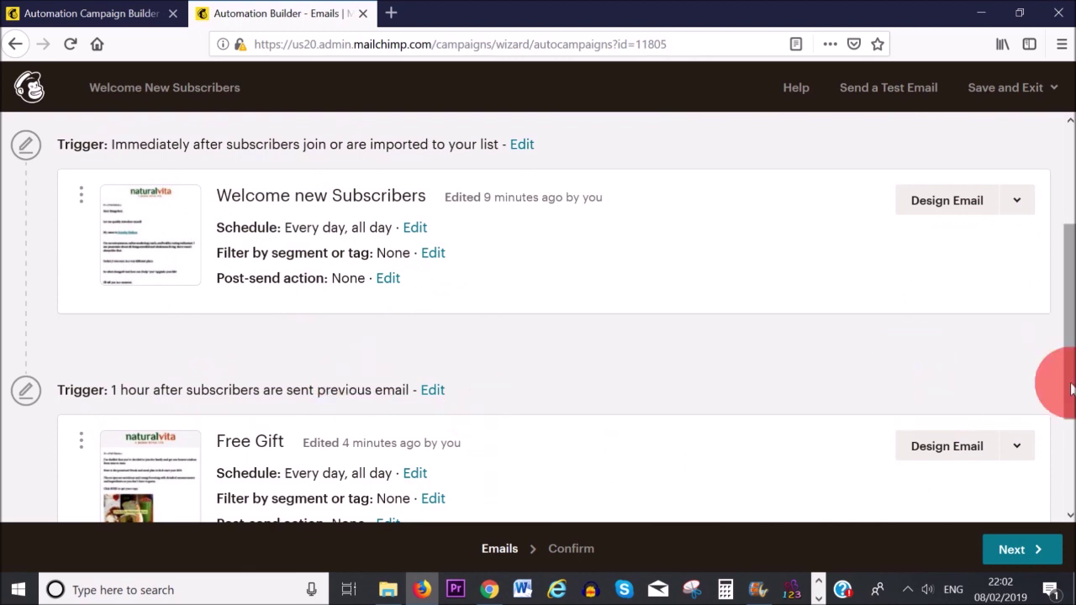
left_click_drag(1066, 345, 1065, 444)
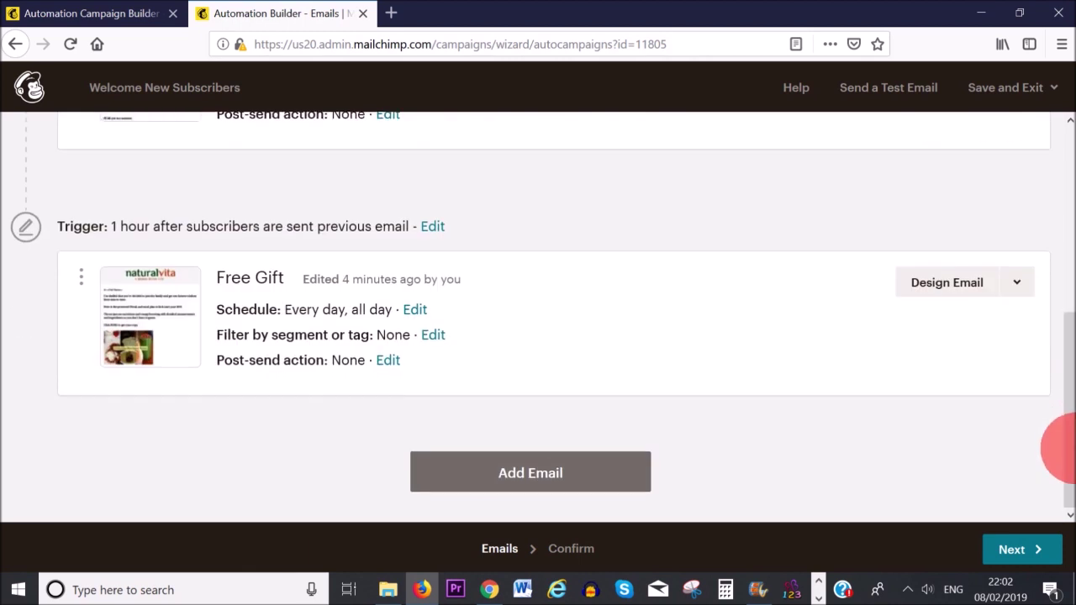
left_click(1022, 557)
mouse_move(1069, 188)
left_mouse_down()
mouse_move(1060, 413)
mouse_move(1071, 242)
mouse_move(1061, 173)
left_mouse_up()
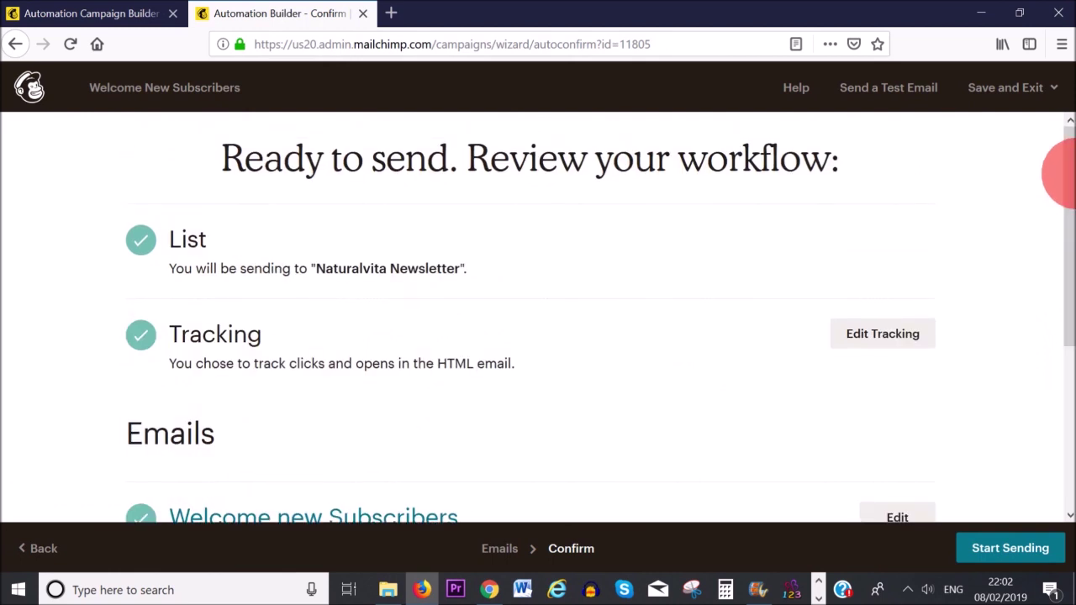
left_click(1022, 555)
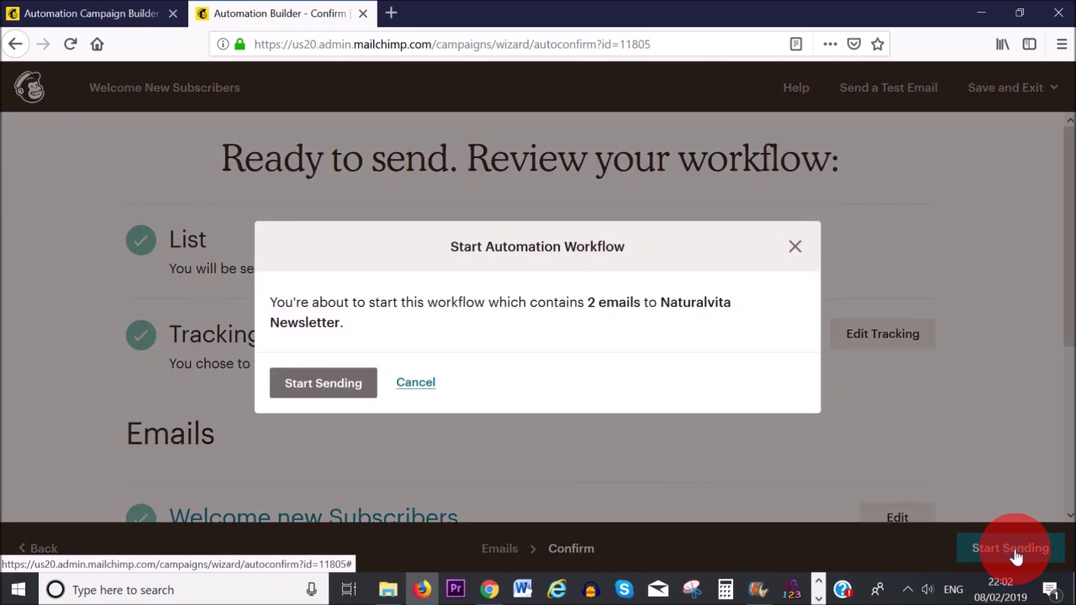
left_click(324, 389)
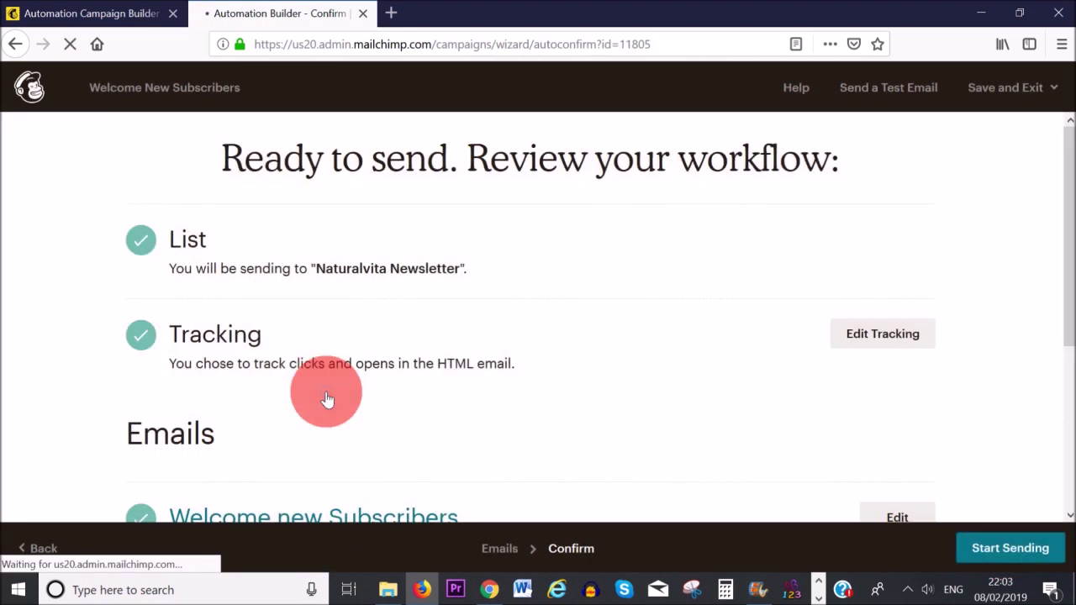